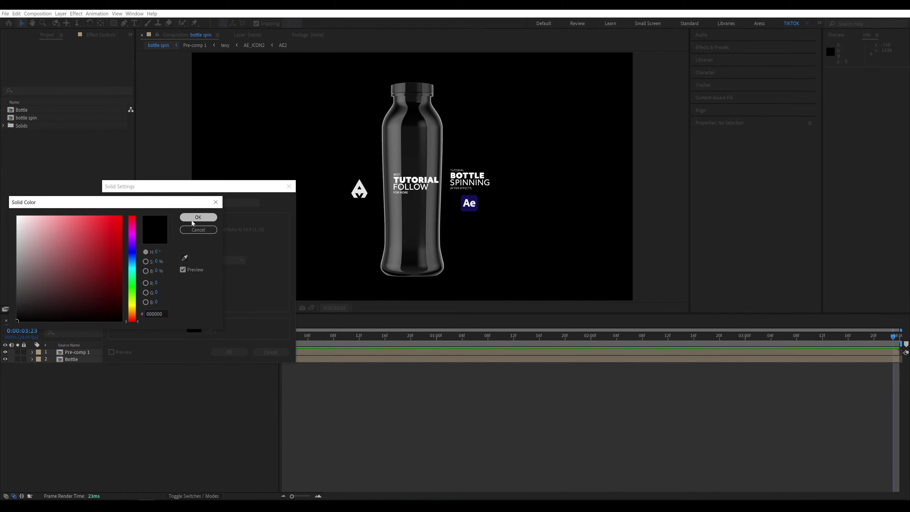
# - Create the black BG solid, place it beneath the Bottle layer, and apply the Gradient Ramp effect to it
pyautogui.click(229, 352)
pyautogui.moveTo(75, 352); pyautogui.dragTo(80, 372)
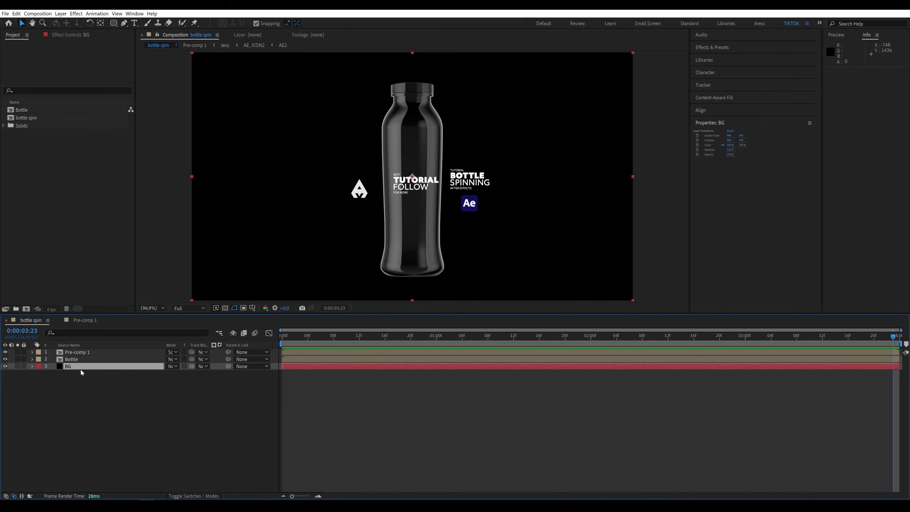
pyautogui.hotkey('ctrl', 'space')
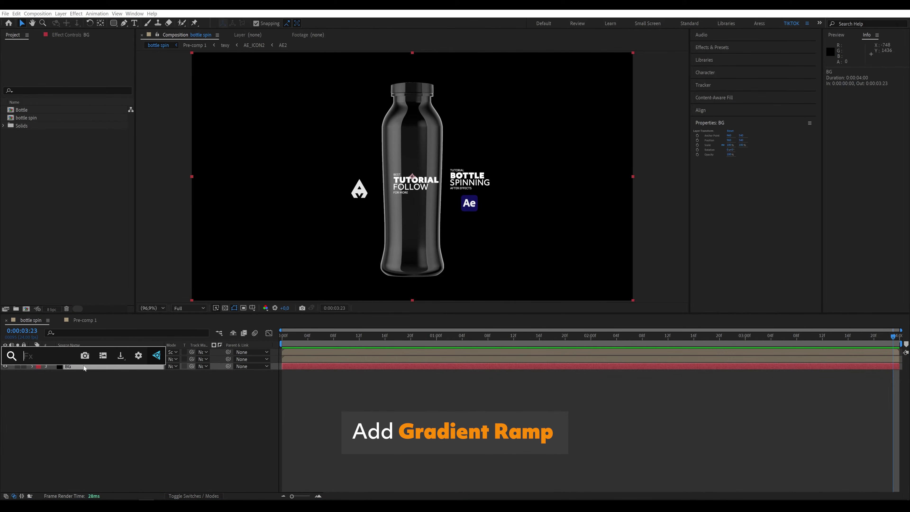
pyautogui.write('grad')
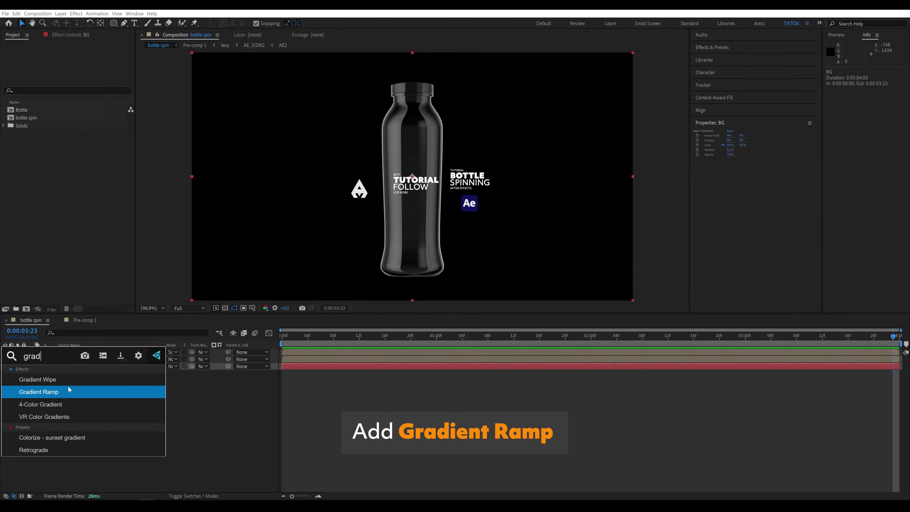
pyautogui.click(68, 386)
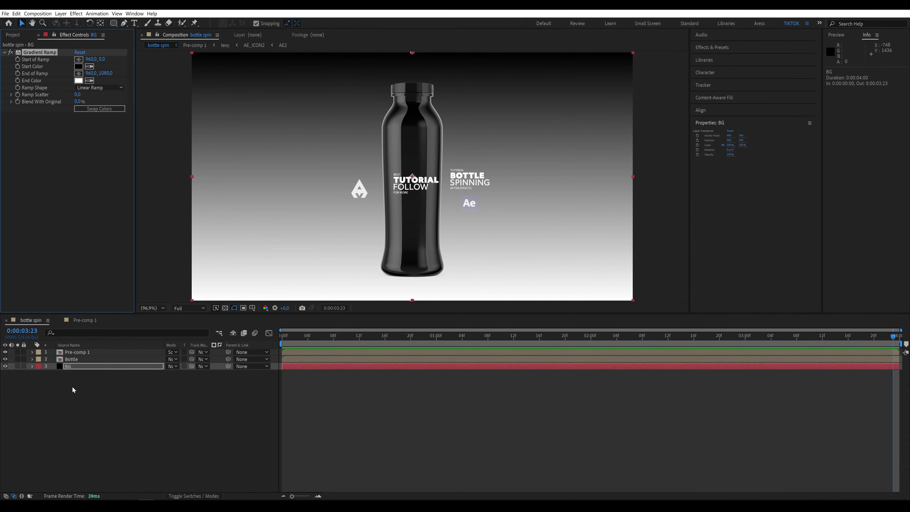
# - Set the Gradient Ramp's start color to gray 626262 and swap its start and end colors
pyautogui.click(78, 66)
pyautogui.click(35, 243)
pyautogui.moveTo(24, 248); pyautogui.dragTo(17, 281)
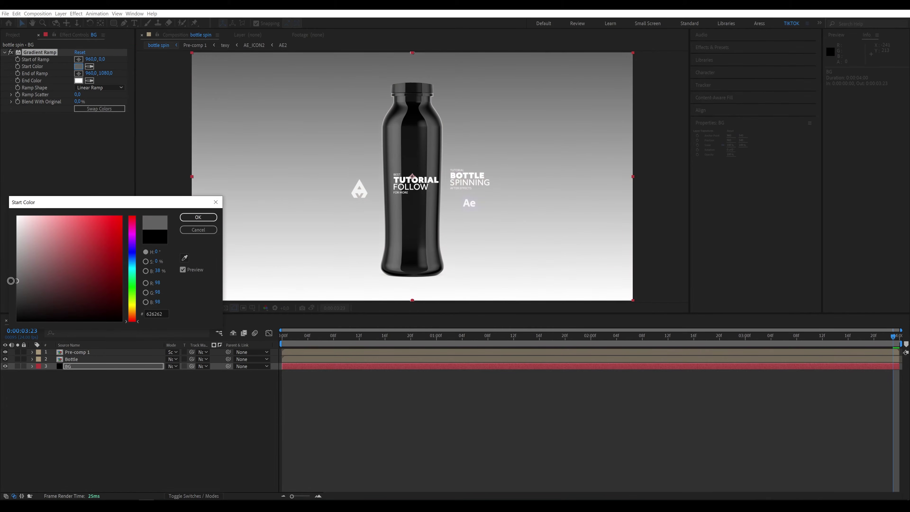
pyautogui.click(198, 217)
pyautogui.click(108, 109)
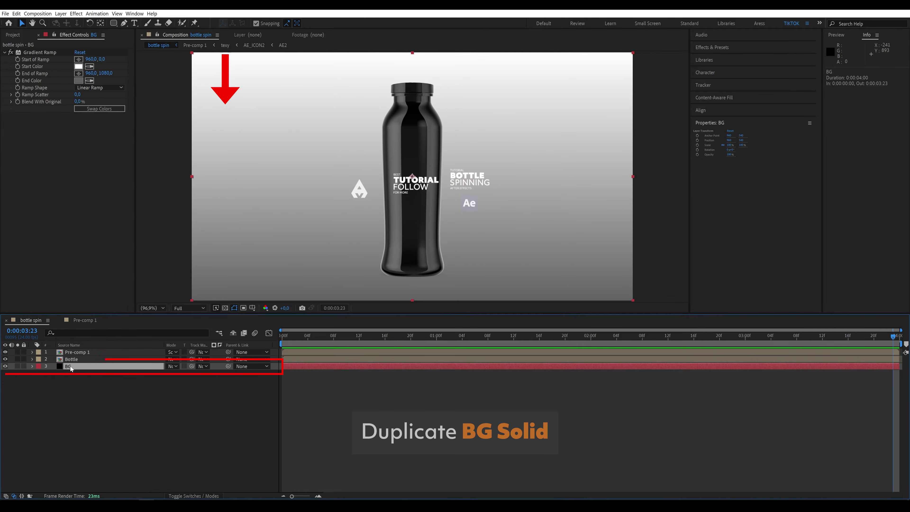
# - Duplicate the BG layer and shift the copy straight down to about Y 1467 to form a floor beneath the bottle
pyautogui.hotkey('ctrl', 'd')
pyautogui.moveTo(360, 128); pyautogui.dragTo(371, 342)
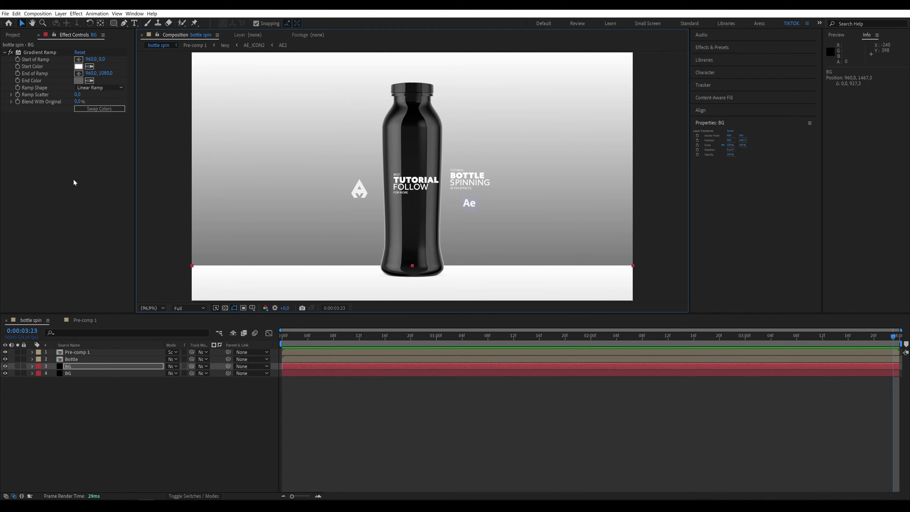
# - Set the Gradient Ramp end color of the lowest BG layer, the backdrop, to gray 9E9E9E
pyautogui.click(72, 372)
pyautogui.click(79, 81)
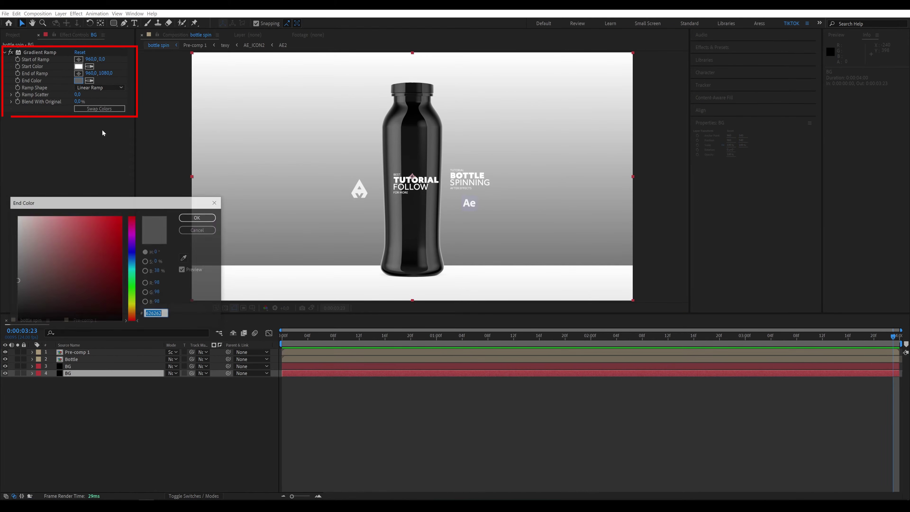
pyautogui.moveTo(43, 256)
pyautogui.mouseDown()
pyautogui.moveTo(21, 275)
pyautogui.moveTo(7, 255)
pyautogui.mouseUp()
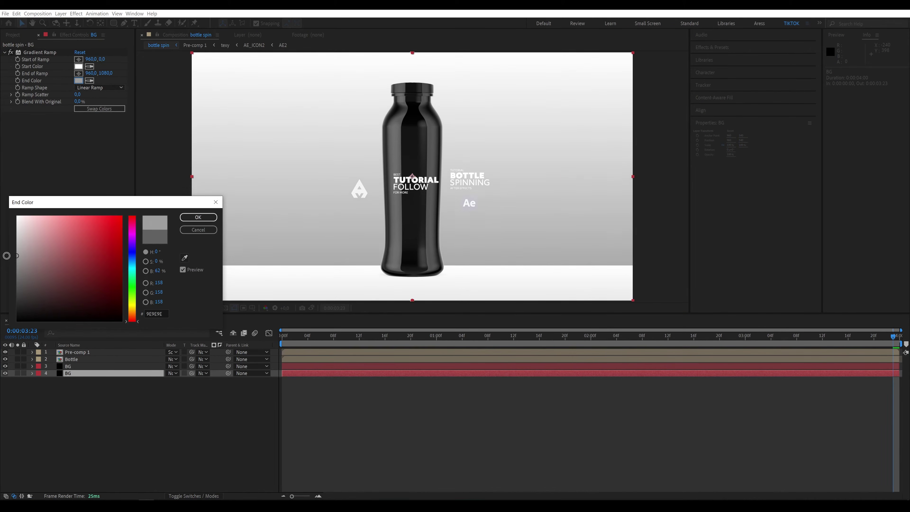
pyautogui.click(198, 218)
# - Set the Gradient Ramp start color of the floor BG layer to light gray, RGB 187, 187, 187
pyautogui.click(68, 366)
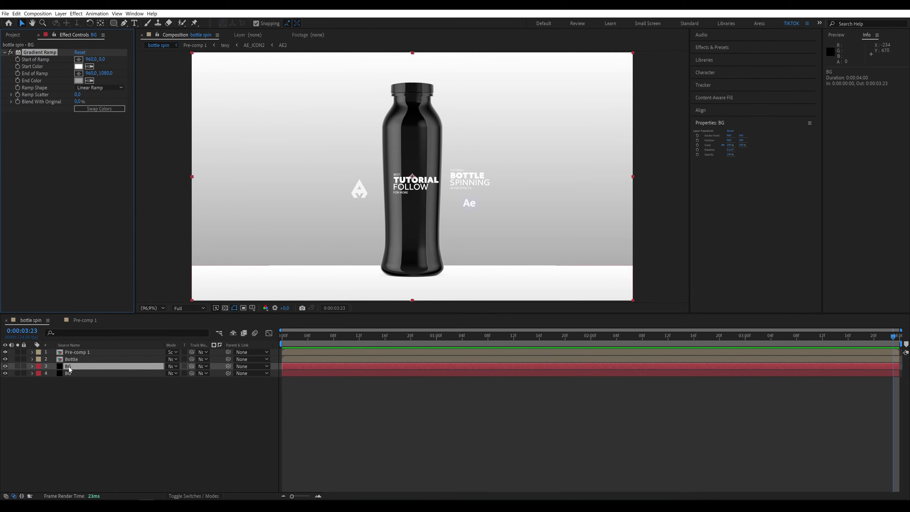
pyautogui.click(78, 66)
pyautogui.moveTo(24, 295)
pyautogui.mouseDown()
pyautogui.moveTo(4, 260)
pyautogui.moveTo(9, 242)
pyautogui.mouseUp()
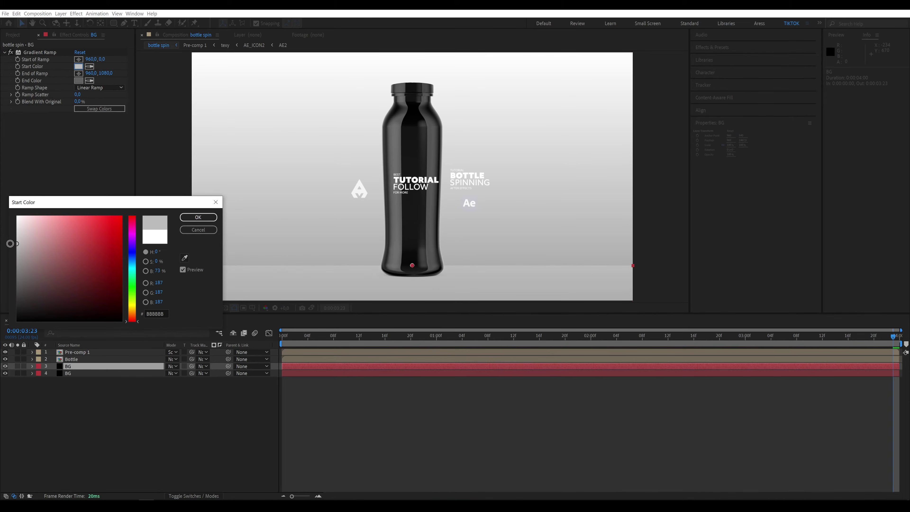
pyautogui.click(198, 217)
pyautogui.click(190, 425)
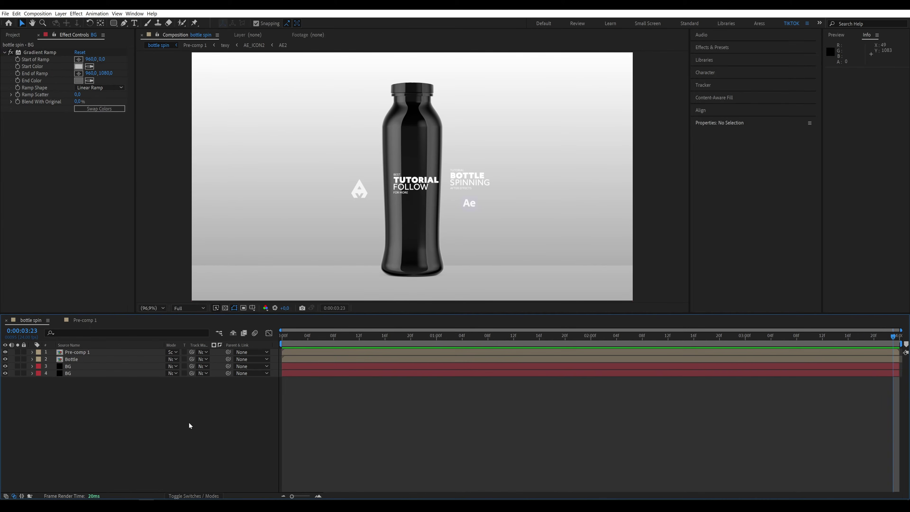
# - Set the Pre-comp 1 layer's blending mode to Normal and rename the layer sticker
pyautogui.click(77, 351)
pyautogui.rightClick(82, 352)
pyautogui.press('Return')
pyautogui.write('sticker')
pyautogui.press('Return')
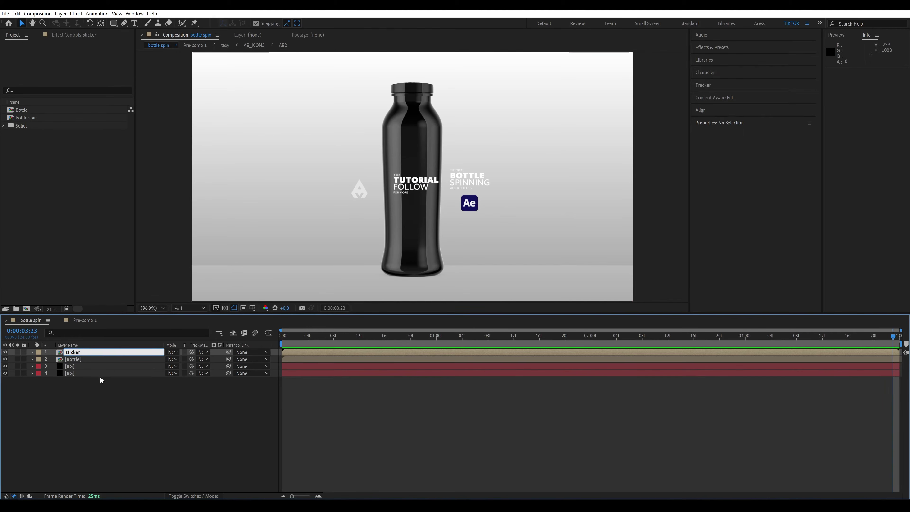
pyautogui.click(100, 378)
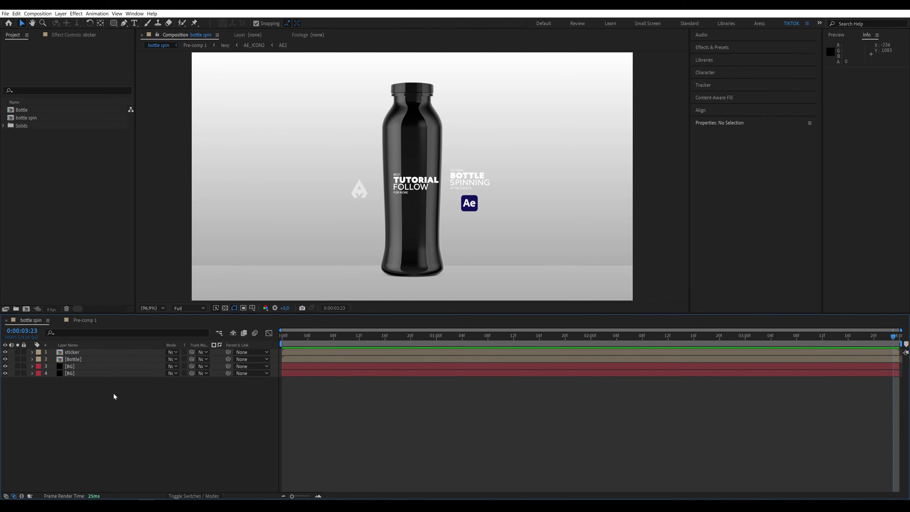
# - Apply the Motion Tile effect to the sticker layer and set its Output Width to 530
pyautogui.click(86, 353)
pyautogui.click(86, 360)
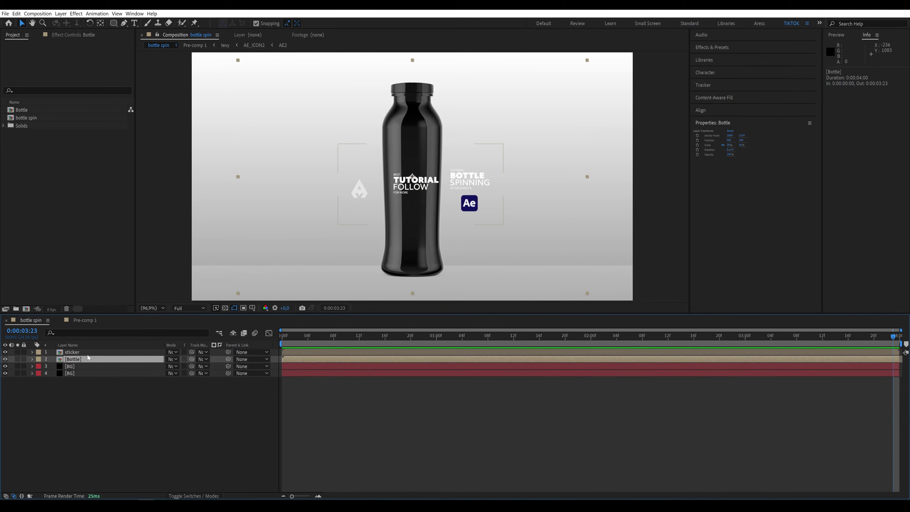
pyautogui.click(89, 353)
pyautogui.click(712, 48)
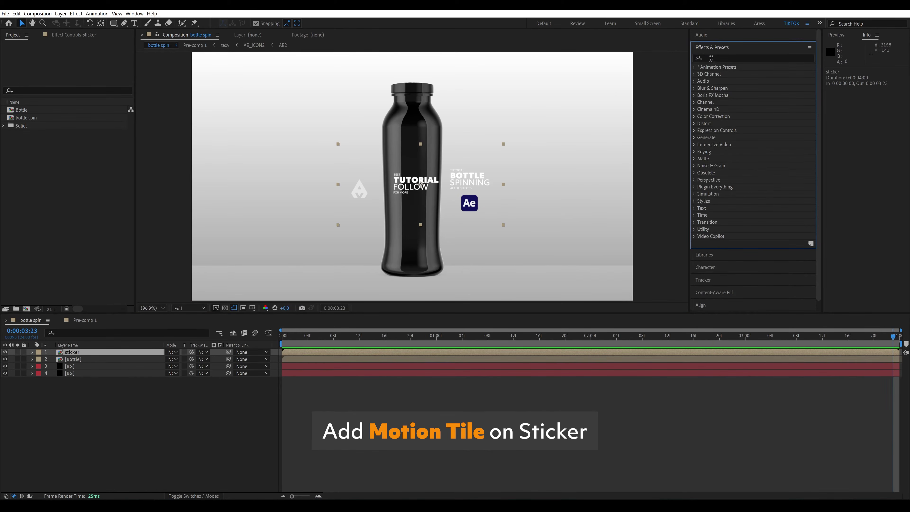
pyautogui.click(711, 59)
pyautogui.write('motion')
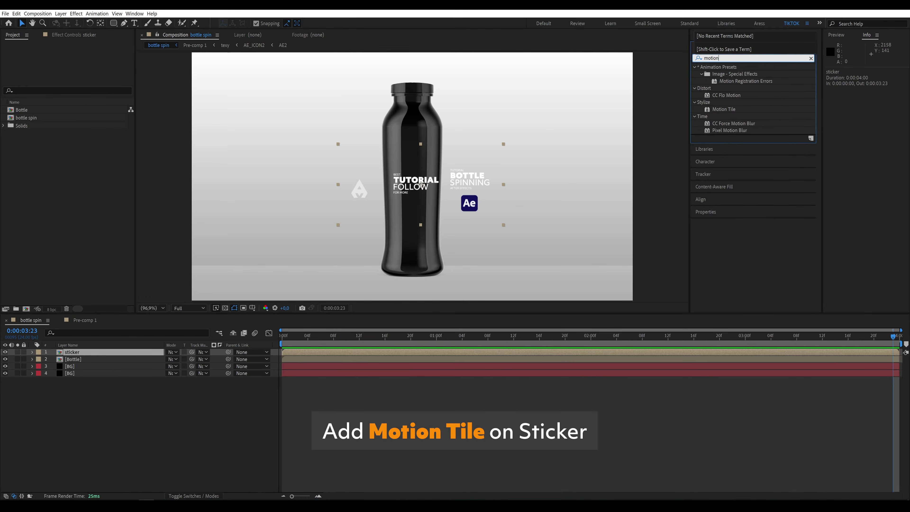
pyautogui.moveTo(724, 109); pyautogui.dragTo(105, 354)
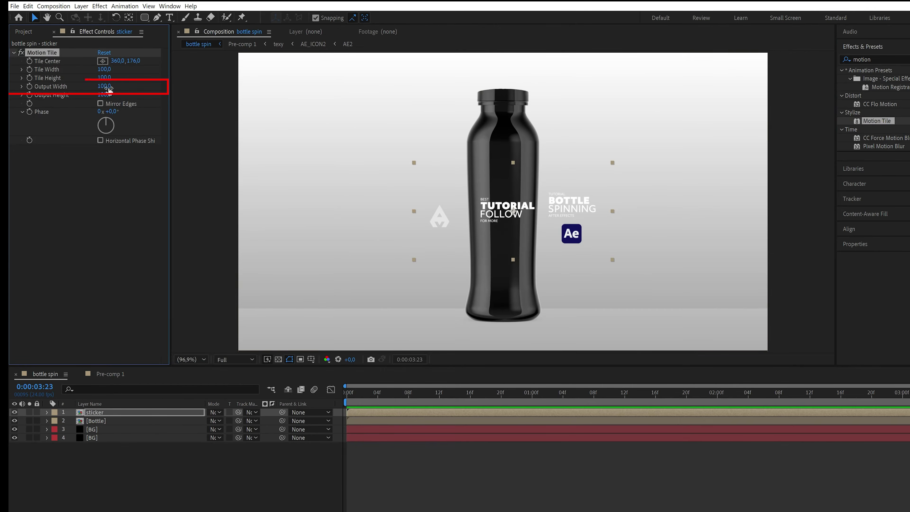
pyautogui.moveTo(79, 81); pyautogui.dragTo(128, 92)
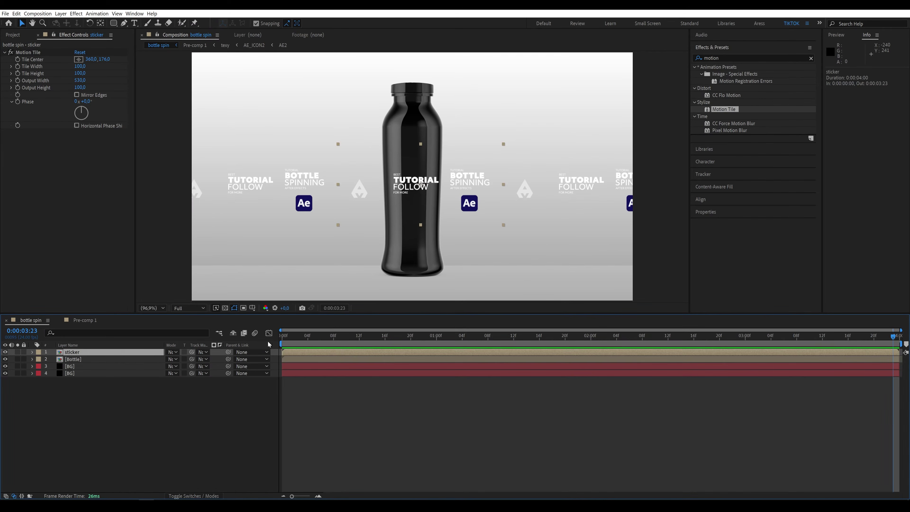
# - Keyframe the sticker layer's Position at 0:00 with the logo centered on the bottle, at about 1234.3, 574.1
pyautogui.press('Home')
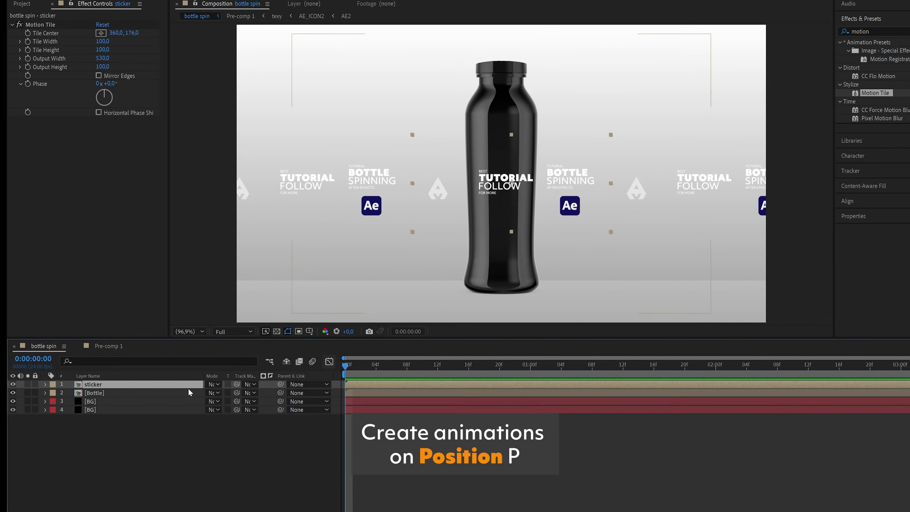
pyautogui.hotkey('alt', 'shift', 'p')
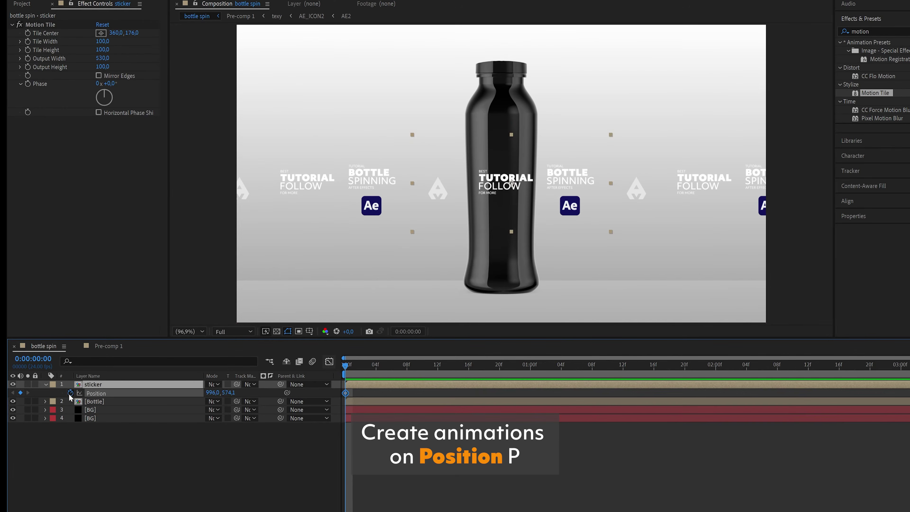
pyautogui.click(531, 366)
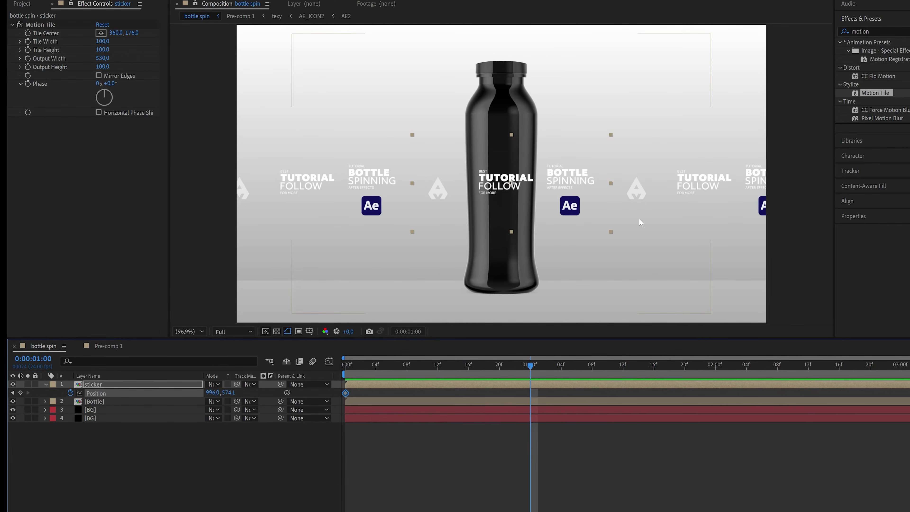
pyautogui.moveTo(352, 371); pyautogui.dragTo(340, 372)
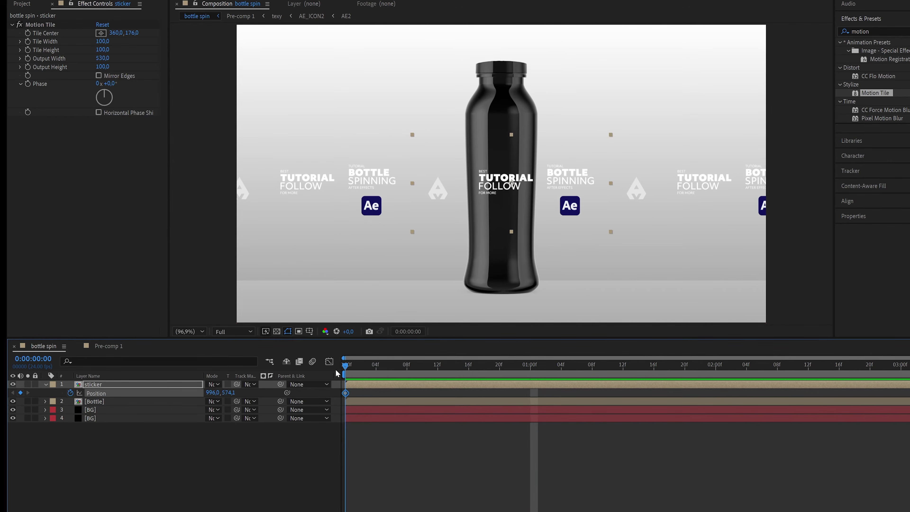
pyautogui.moveTo(461, 201); pyautogui.dragTo(506, 197)
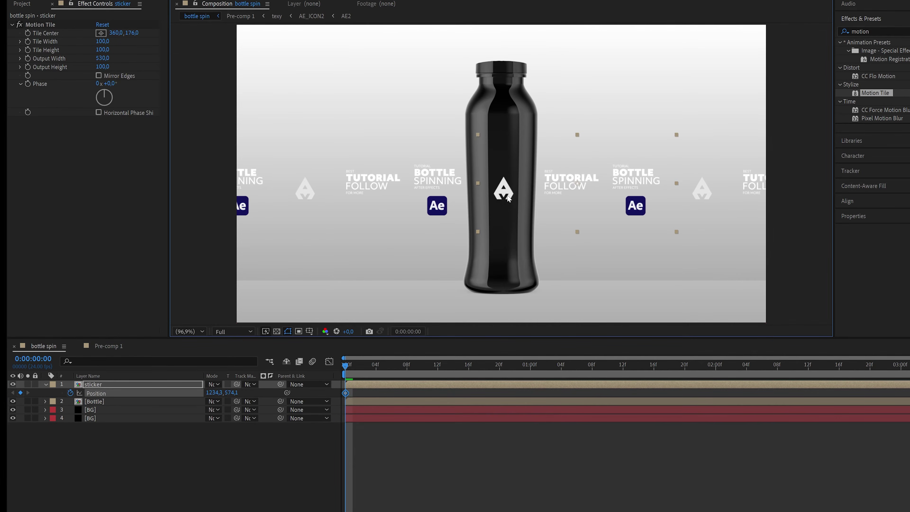
# - Add a sticker Position keyframe at 0:00:01:00, centering the Bottle Spinning text on the bottle at about 762.9, 574.1
pyautogui.click(531, 371)
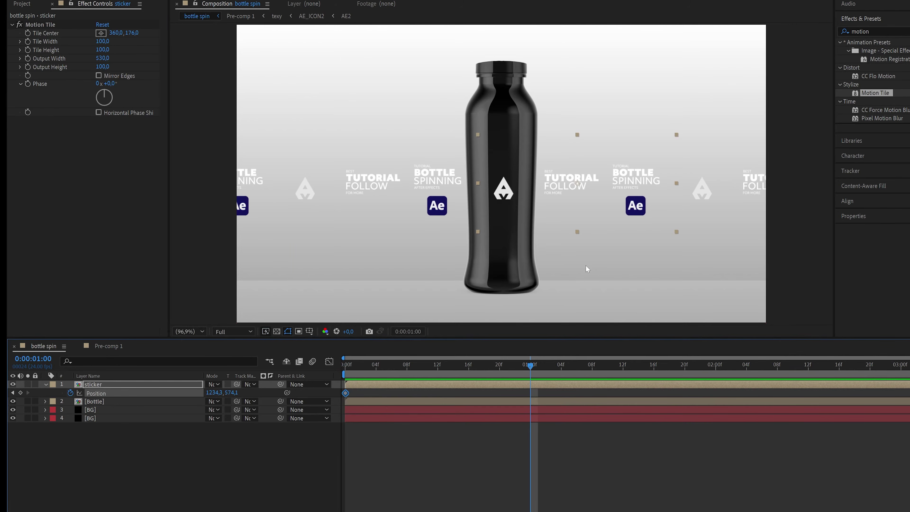
pyautogui.moveTo(635, 208); pyautogui.dragTo(506, 214)
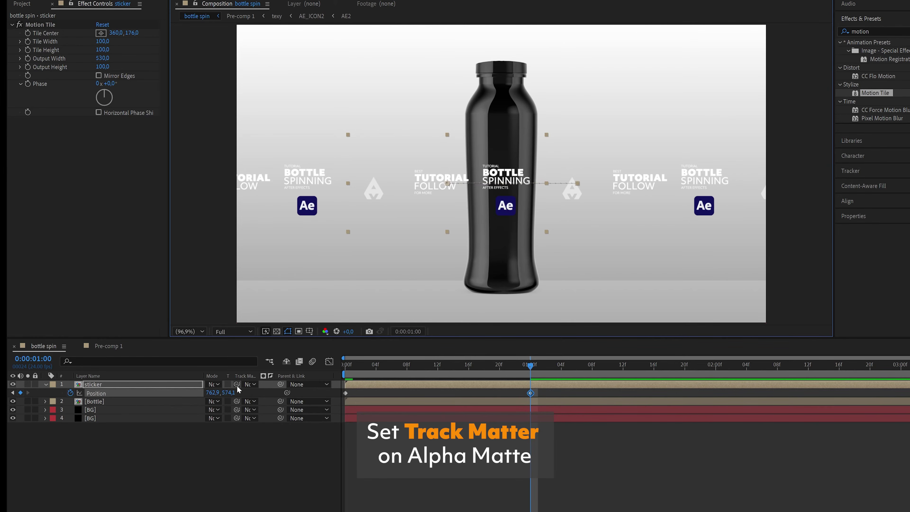
# - Use the Bottle layer as the sticker layer's track matte and make the Bottle layer visible again
pyautogui.moveTo(237, 385); pyautogui.dragTo(179, 402)
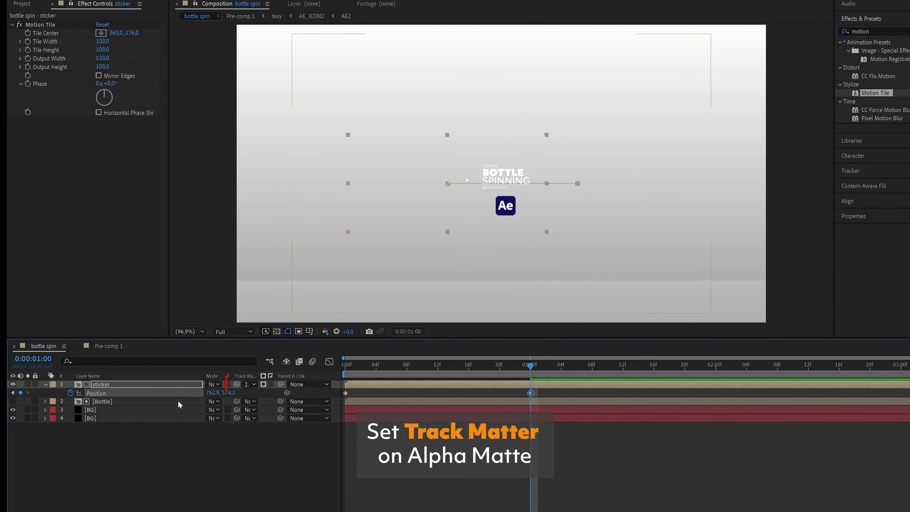
pyautogui.click(13, 401)
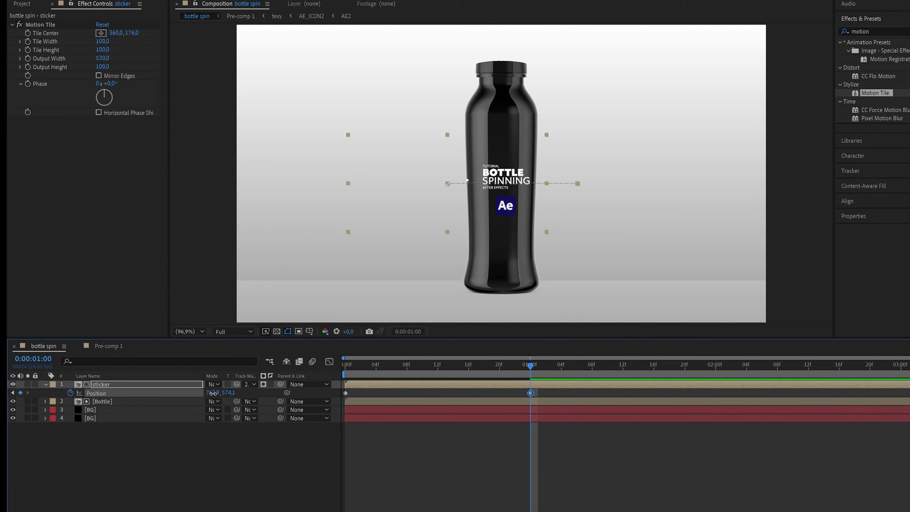
# - Set the sticker's X position at the one-second keyframe to 753.9 and preview the animation from the start
pyautogui.moveTo(212, 393); pyautogui.dragTo(209, 393)
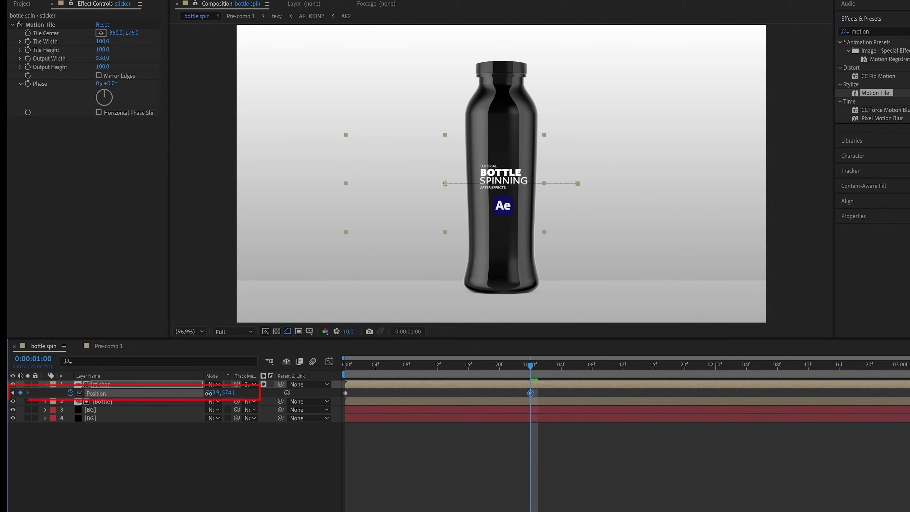
pyautogui.press('Home')
pyautogui.click(301, 447)
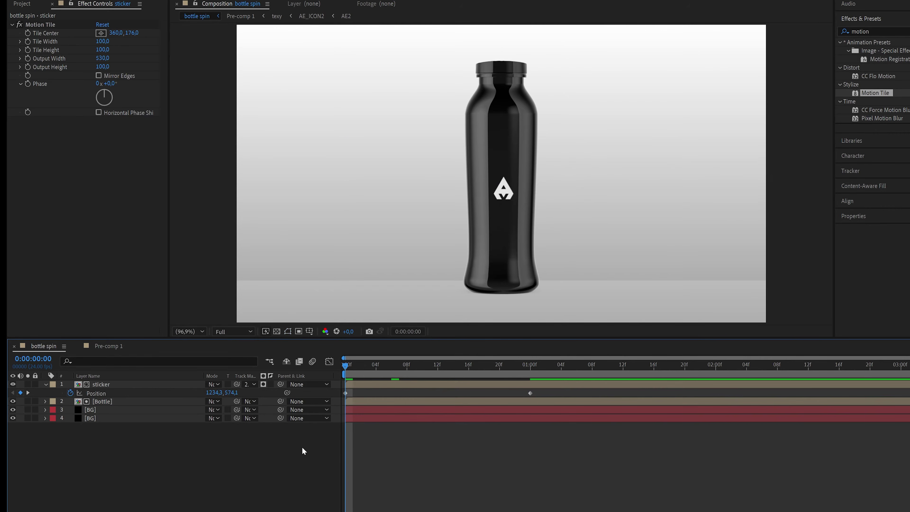
pyautogui.press('space')
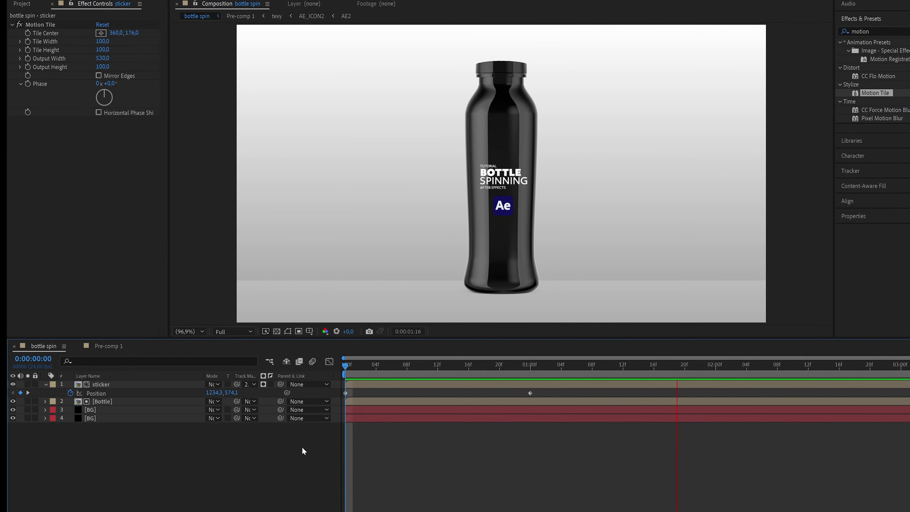
pyautogui.press('space')
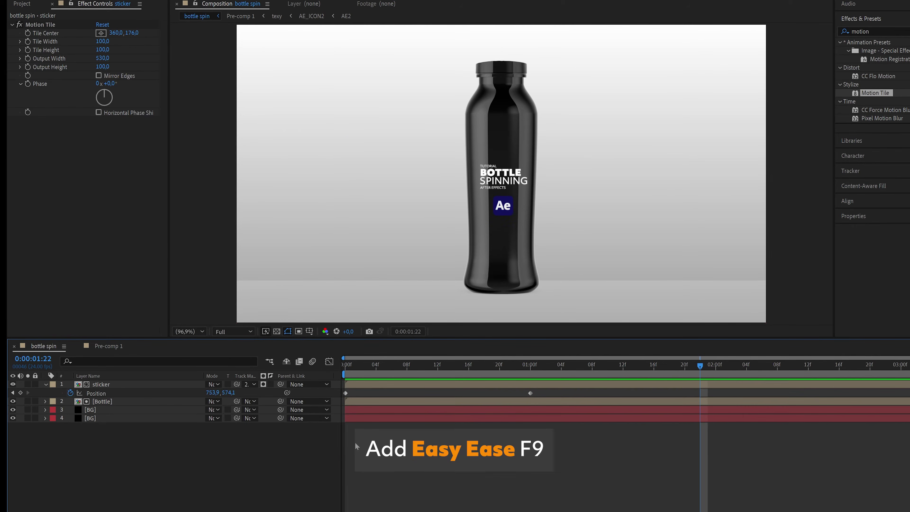
# - Apply Easy Ease to both sticker Position keyframes and preview the animation from the start
pyautogui.moveTo(556, 393); pyautogui.dragTo(344, 395)
pyautogui.press('F9')
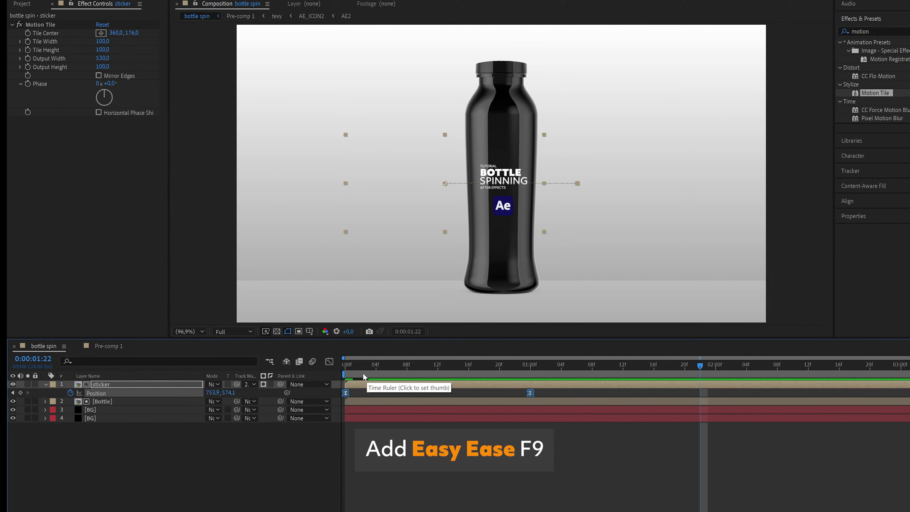
pyautogui.click(345, 369)
pyautogui.press('space')
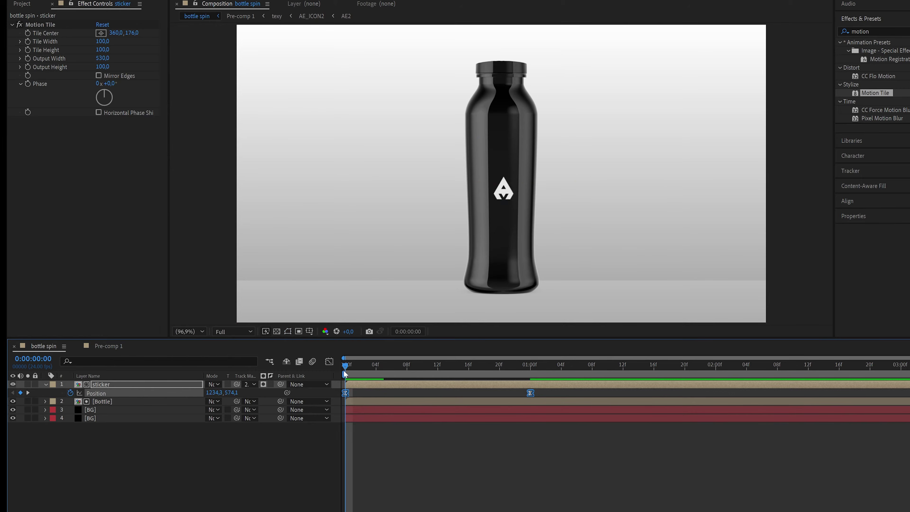
pyautogui.press('space')
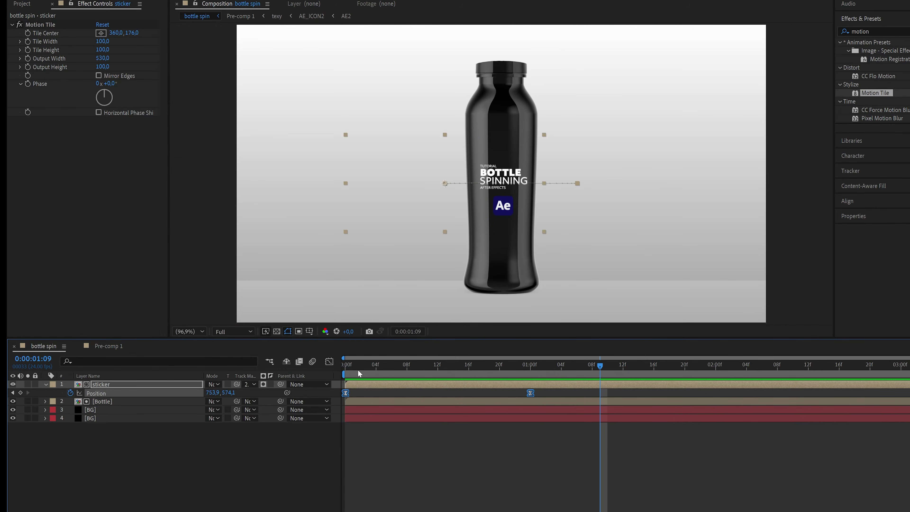
# - Pre-compose the sticker and Bottle layers into a new composition named Bottle, starting from the first frame
pyautogui.click(345, 369)
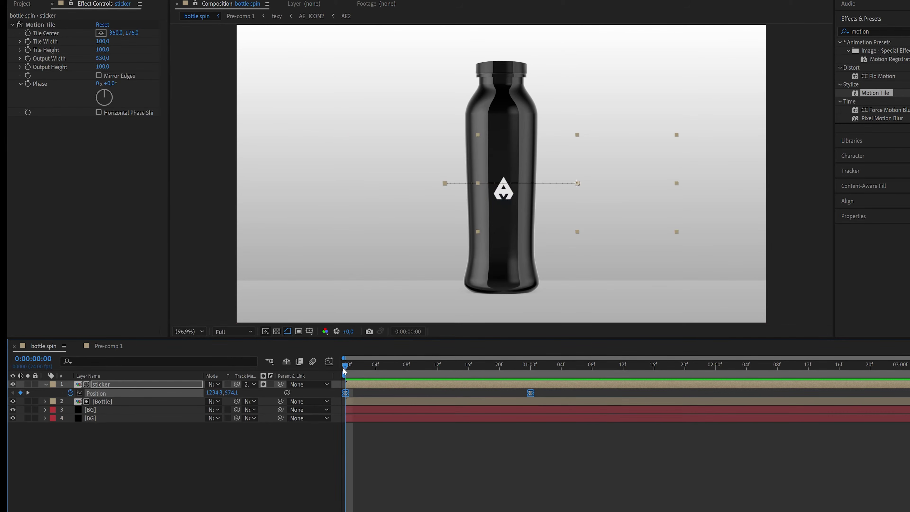
pyautogui.click(153, 402)
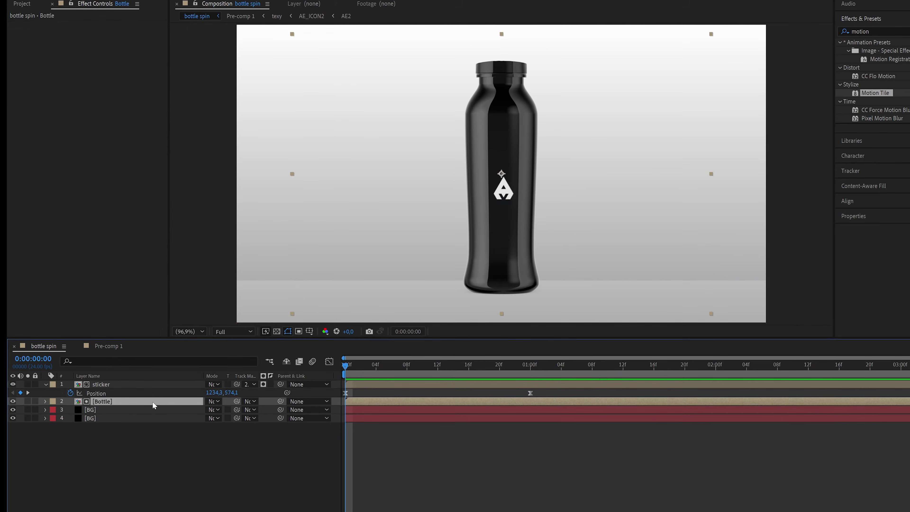
pyautogui.keyDown('ctrl'); pyautogui.click(148, 387); pyautogui.keyUp('ctrl')
pyautogui.rightClick(147, 387)
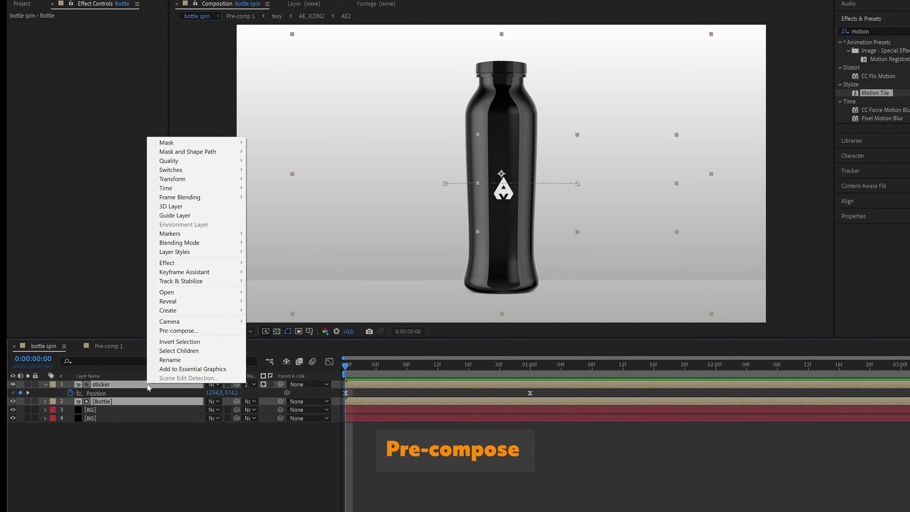
pyautogui.click(190, 332)
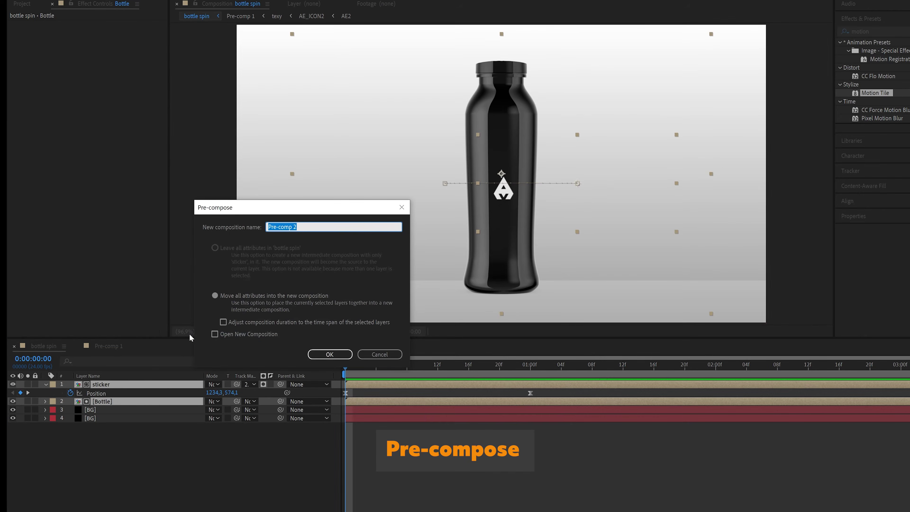
pyautogui.write('Bo')
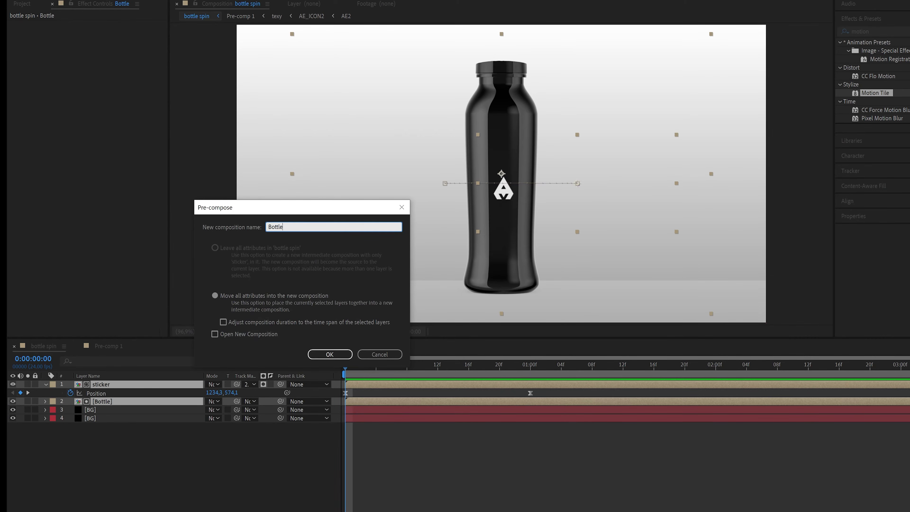
pyautogui.write('ttle')
pyautogui.press('Return')
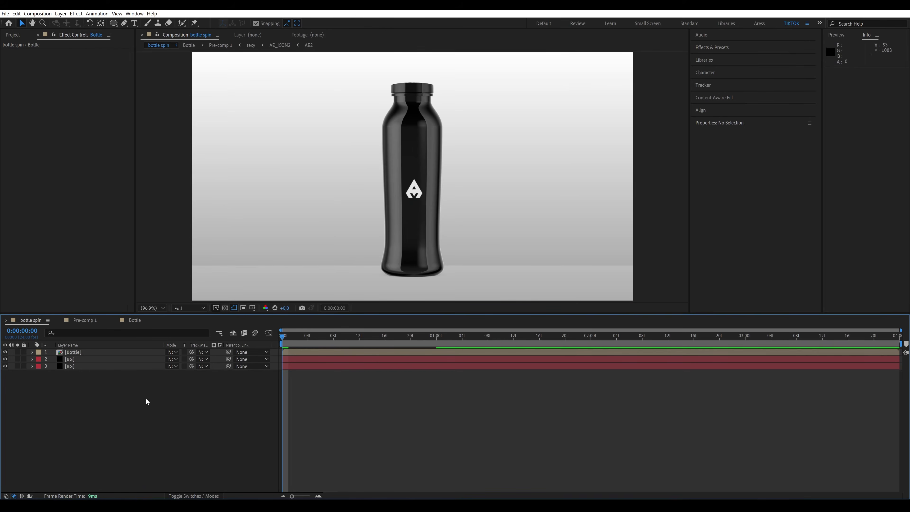
# - Add a null object to the bottle spin composition and move it to the base of the bottle at about 960, 974.3
pyautogui.rightClick(147, 402)
pyautogui.moveTo(165, 404)
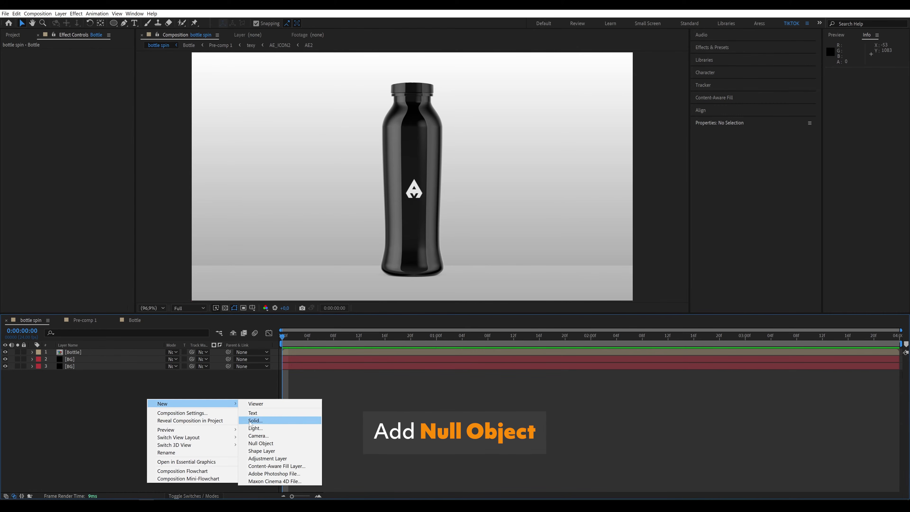
pyautogui.click(258, 443)
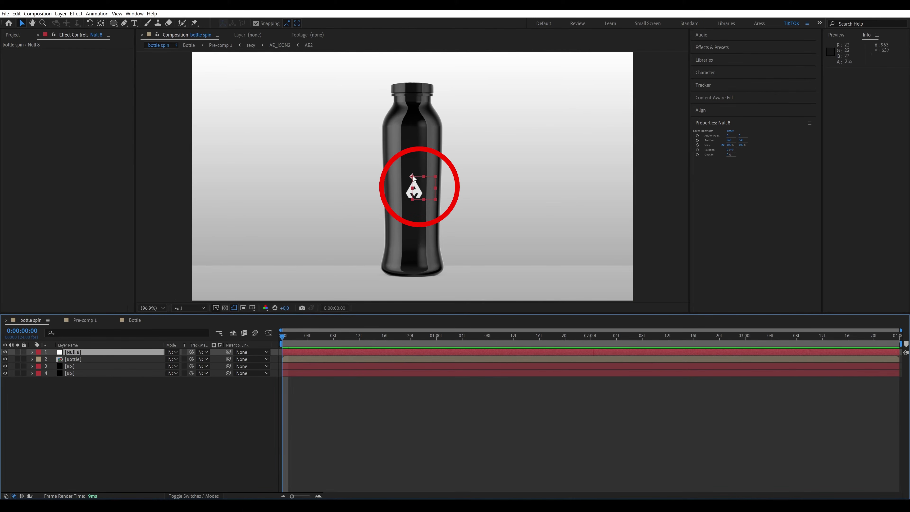
pyautogui.moveTo(412, 177); pyautogui.dragTo(419, 277)
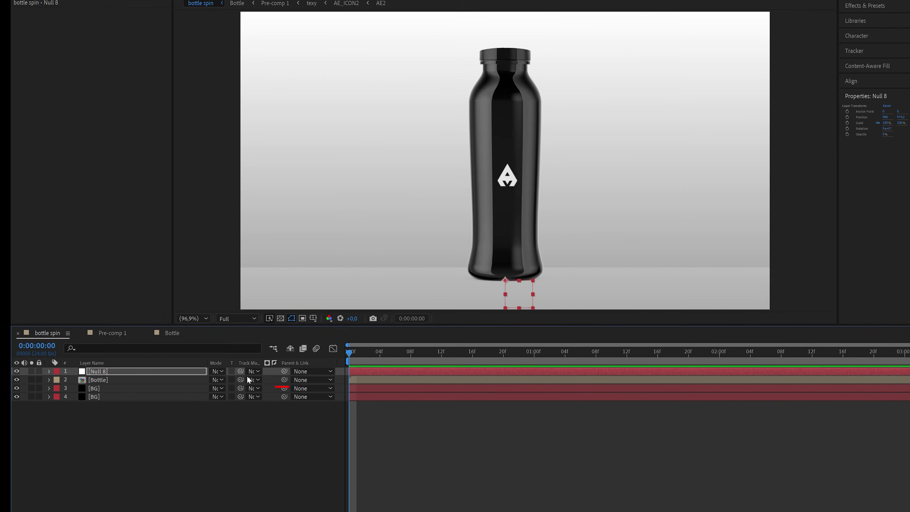
# - Parent the pre-composed Bottle layer to the null object and rename the null Control
pyautogui.moveTo(284, 380); pyautogui.dragTo(194, 373)
pyautogui.rightClick(192, 373)
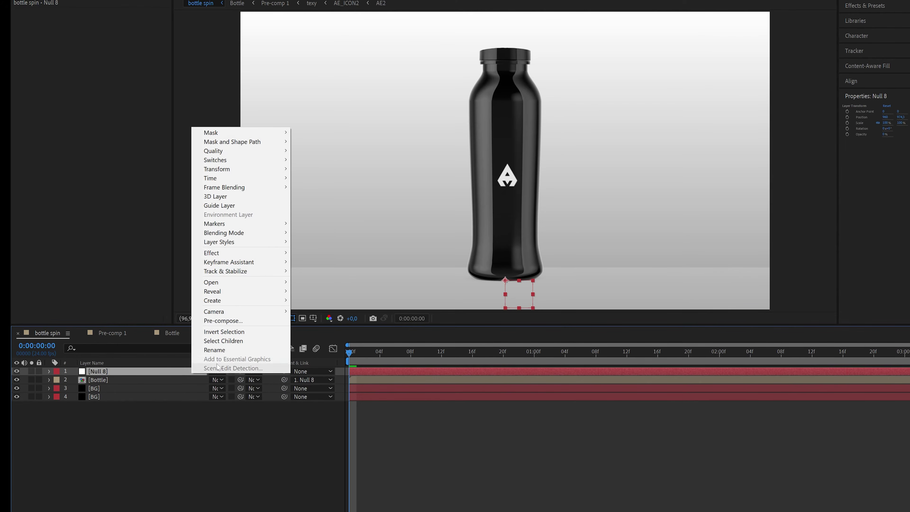
pyautogui.click(214, 349)
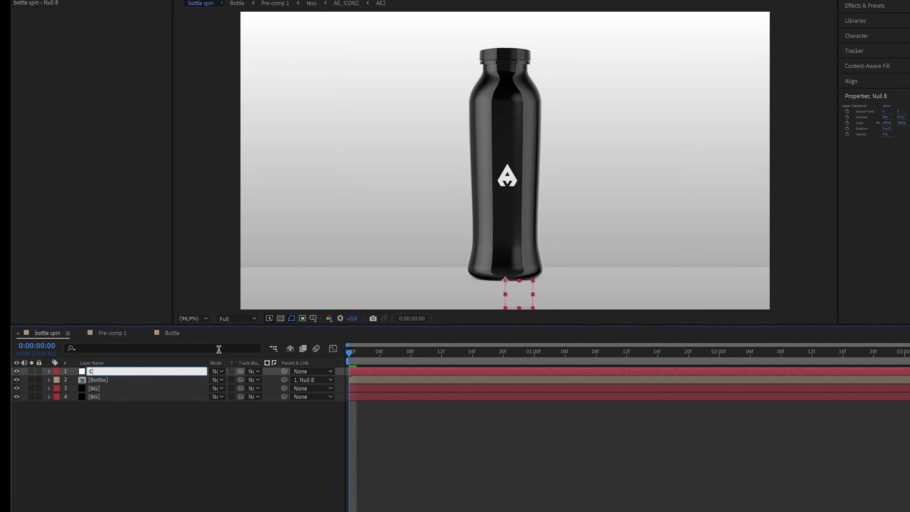
pyautogui.write('Control')
pyautogui.press('Return')
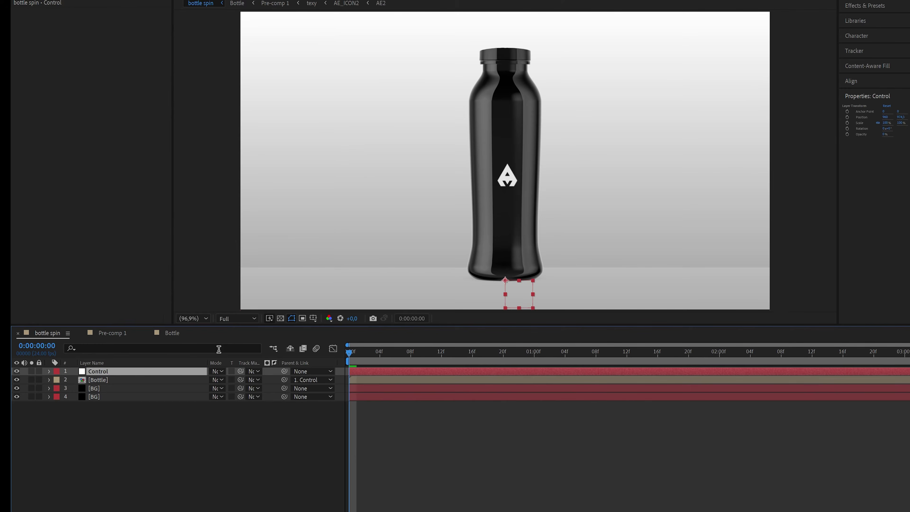
# - Keyframe the Control null's Position at the start with X at -213 and at 0:00:01:00 with the bottle centered
pyautogui.press('p')
pyautogui.click(74, 379)
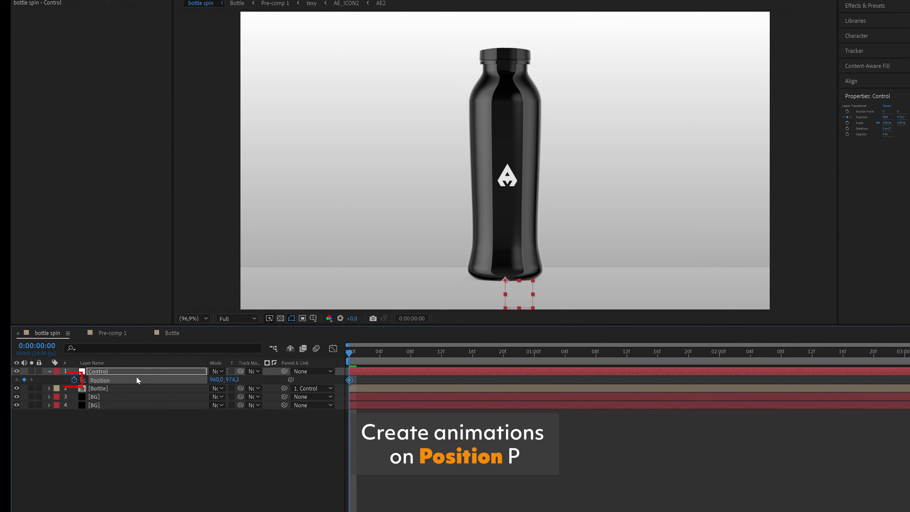
pyautogui.click(533, 352)
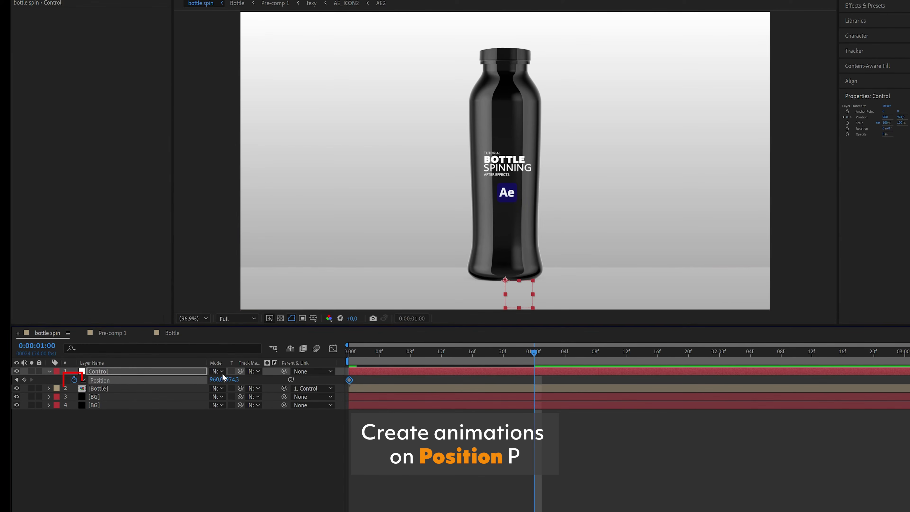
pyautogui.click(16, 379)
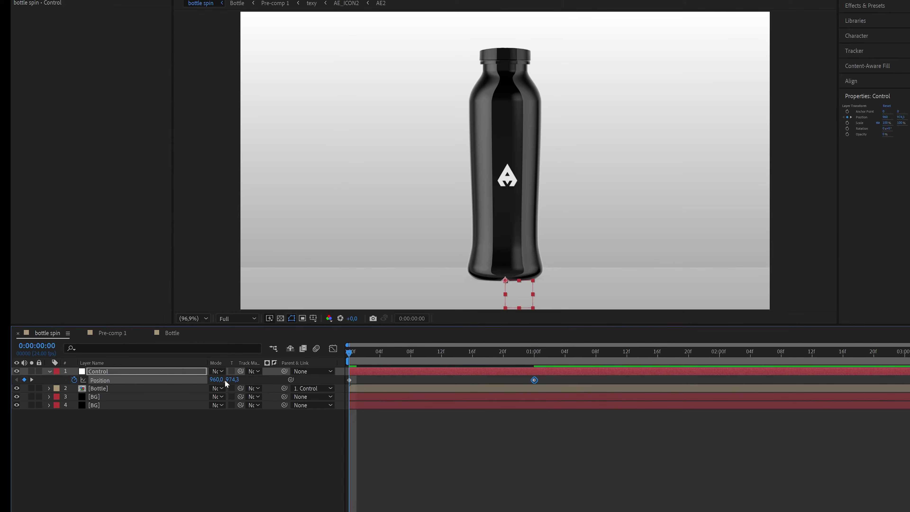
pyautogui.moveTo(190, 381)
pyautogui.mouseDown()
pyautogui.moveTo(169, 382)
pyautogui.moveTo(204, 382)
pyautogui.moveTo(181, 383)
pyautogui.mouseUp()
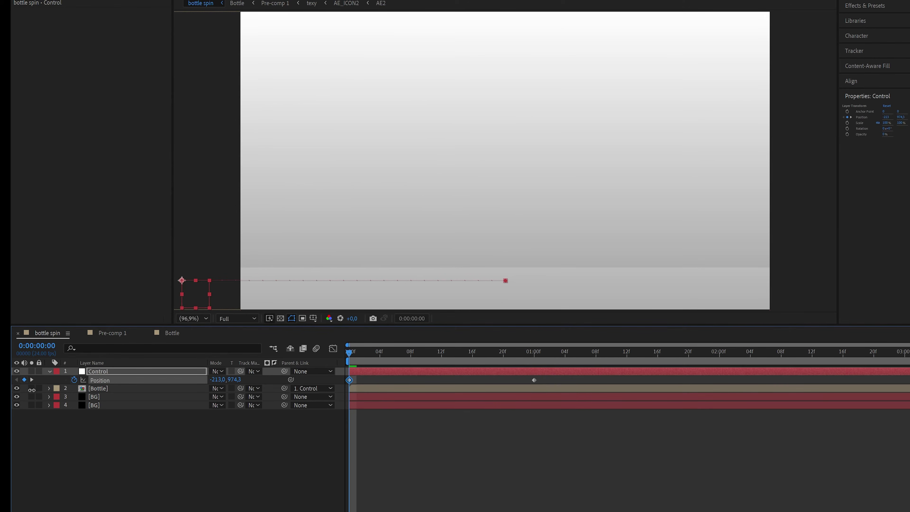
# - Keyframe the Control null's Rotation at -18° at the start and 0° at 0:00:00:20
pyautogui.hotkey('shift', 'r')
pyautogui.click(73, 388)
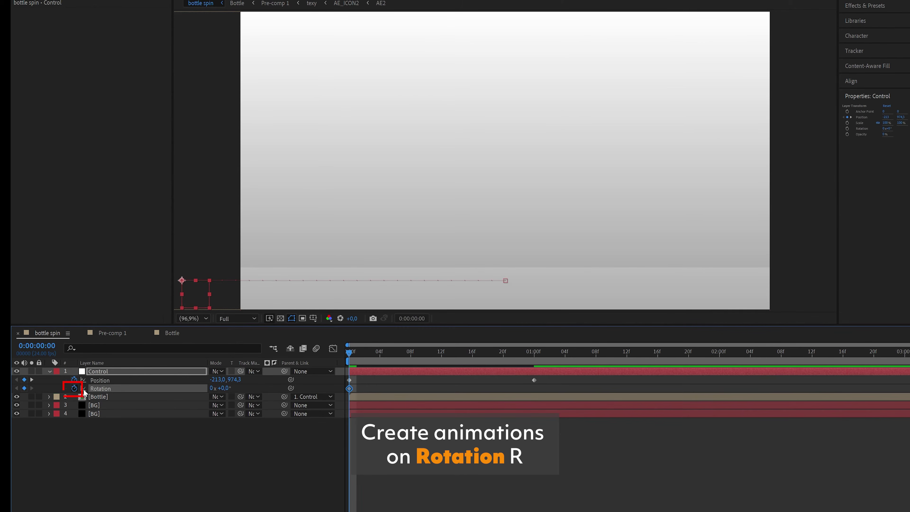
pyautogui.moveTo(221, 388); pyautogui.dragTo(214, 389)
pyautogui.click(535, 352)
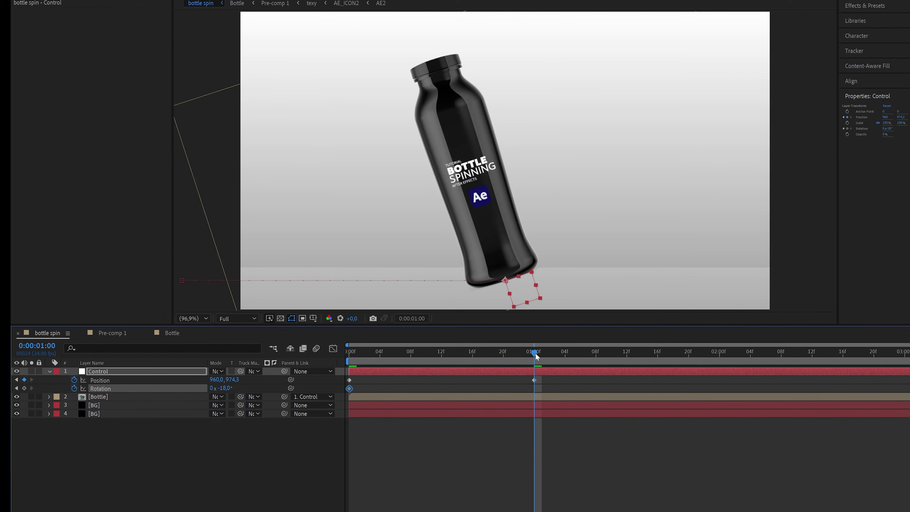
pyautogui.moveTo(509, 353); pyautogui.dragTo(505, 354)
pyautogui.moveTo(226, 388); pyautogui.dragTo(232, 389)
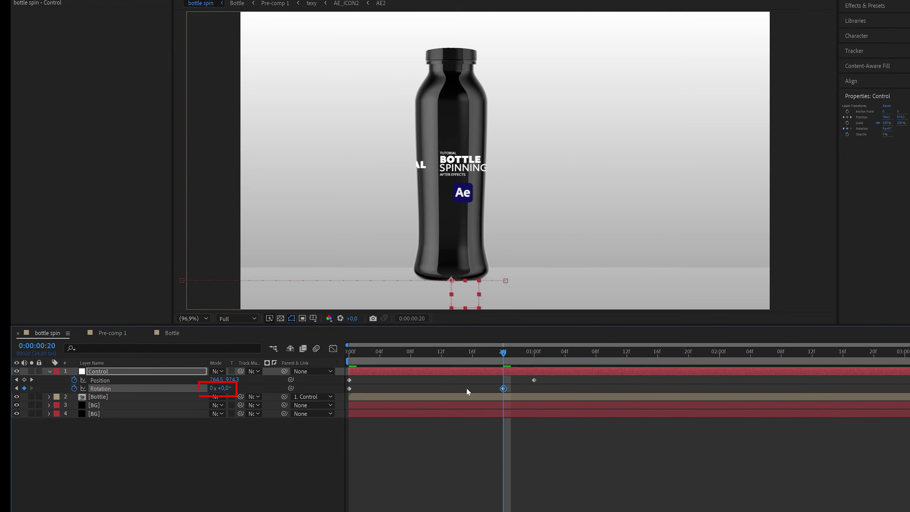
# - Add Control Rotation keyframes with a slight clockwise tilt at 0:00:01:00 and 0° at 0:00:01:03
pyautogui.click(532, 352)
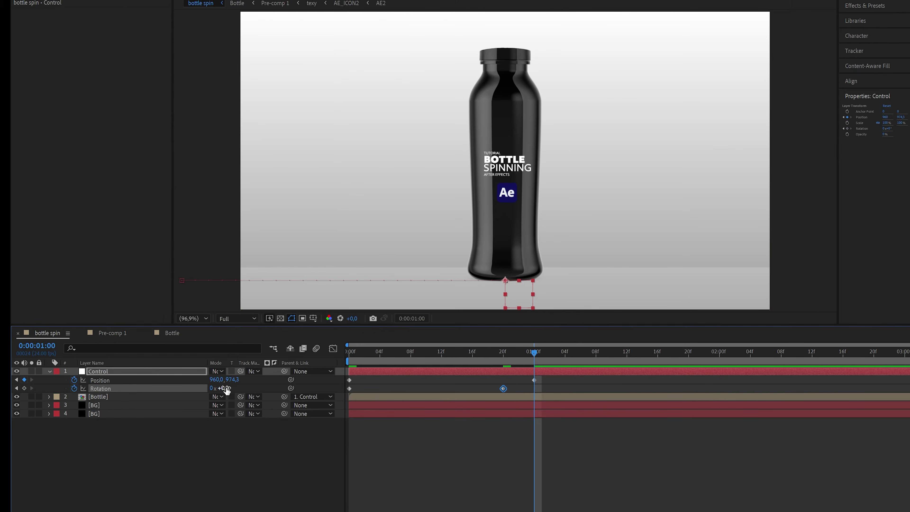
pyautogui.moveTo(226, 390); pyautogui.dragTo(227, 388)
pyautogui.click(560, 354)
pyautogui.press('space')
pyautogui.press('space')
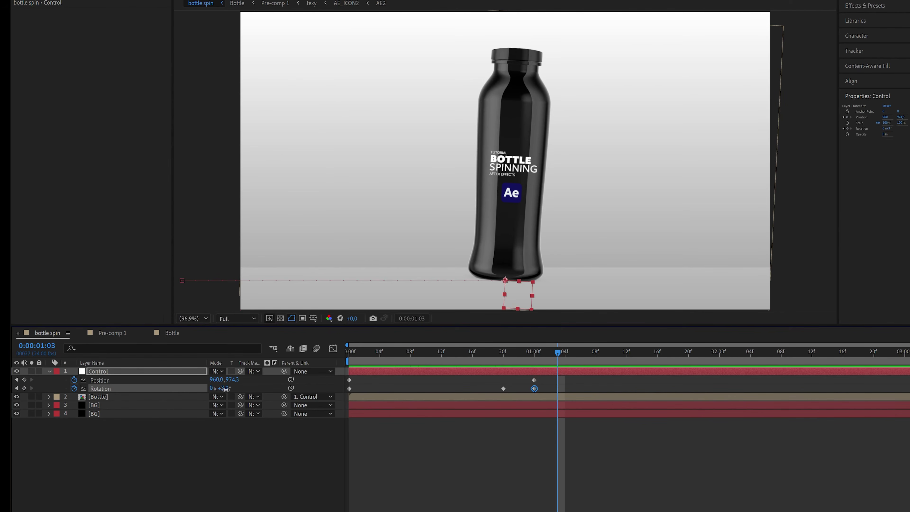
pyautogui.press('Return')
# - Apply Easy Ease to all of the Control null's Position and Rotation keyframes and preview the animation
pyautogui.moveTo(603, 390); pyautogui.dragTo(340, 357)
pyautogui.press('F9')
pyautogui.press('space')
pyautogui.click(335, 456)
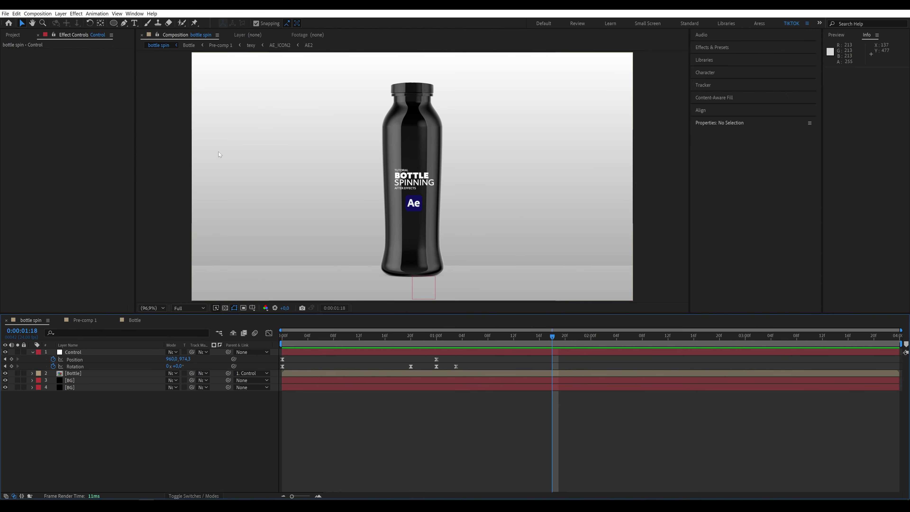
# - Draw a flat black ellipse under the bottle as a shadow and apply Fast Box Blur with a blur radius of about 21
pyautogui.press('q')
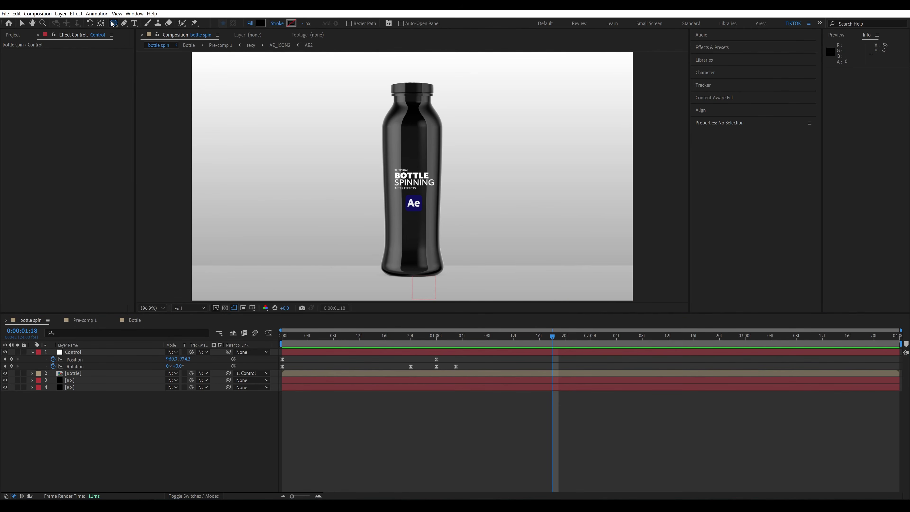
pyautogui.moveTo(383, 268); pyautogui.dragTo(439, 284)
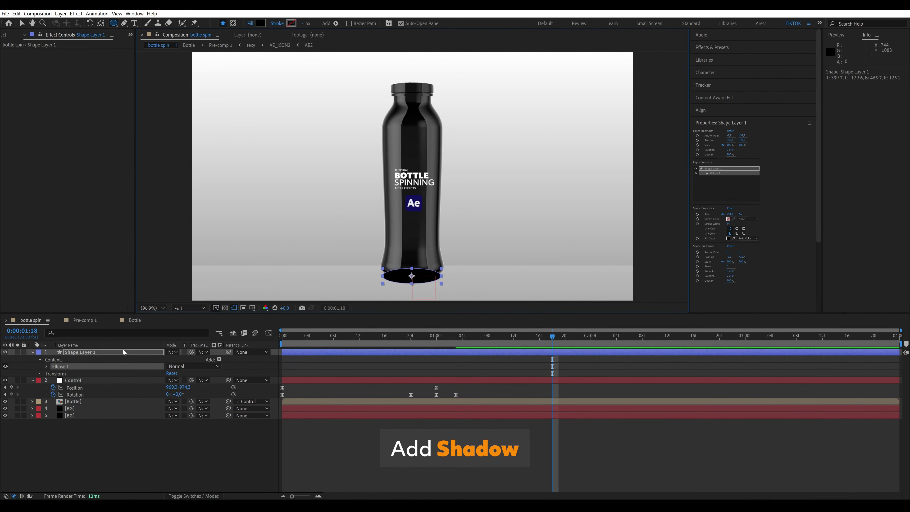
pyautogui.hotkey('ctrl', 'space')
pyautogui.write('fas')
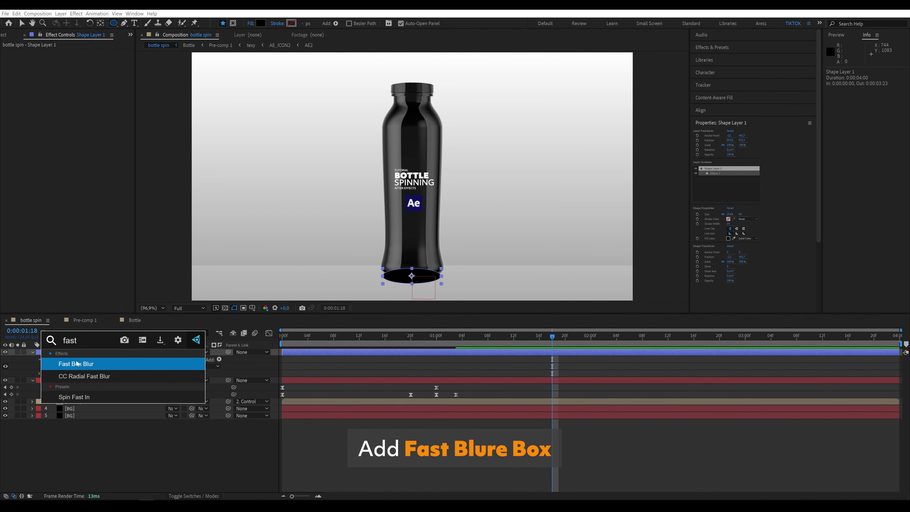
pyautogui.click(77, 363)
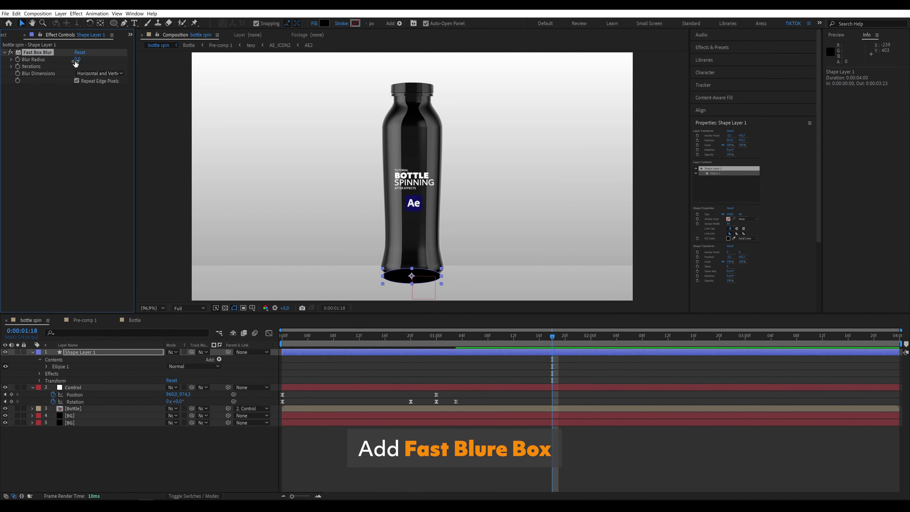
pyautogui.moveTo(77, 60)
pyautogui.mouseDown()
pyautogui.moveTo(101, 62)
pyautogui.moveTo(89, 64)
pyautogui.mouseUp()
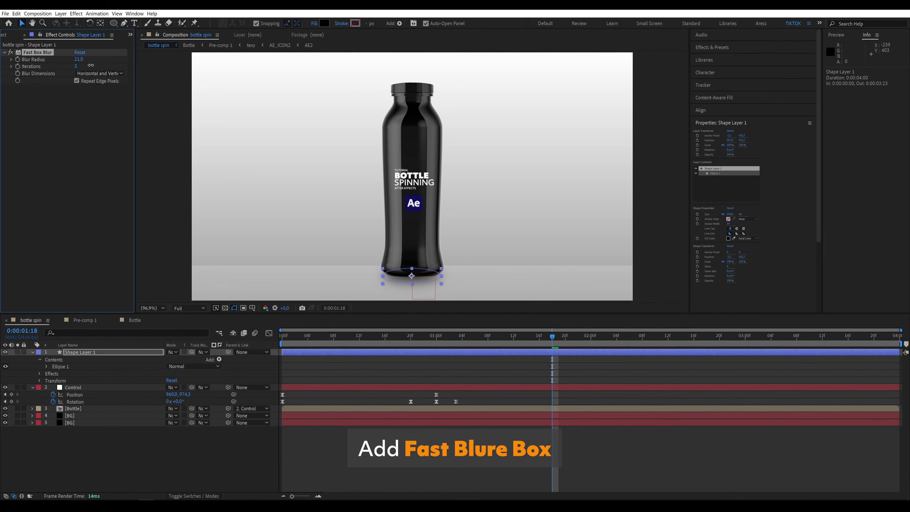
# - Place the shadow shape layer beneath the Bottle layer, shift it up to about 957.8, 958.3, and reveal its Position property
pyautogui.moveTo(90, 353); pyautogui.dragTo(87, 412)
pyautogui.moveTo(416, 278); pyautogui.dragTo(414, 274)
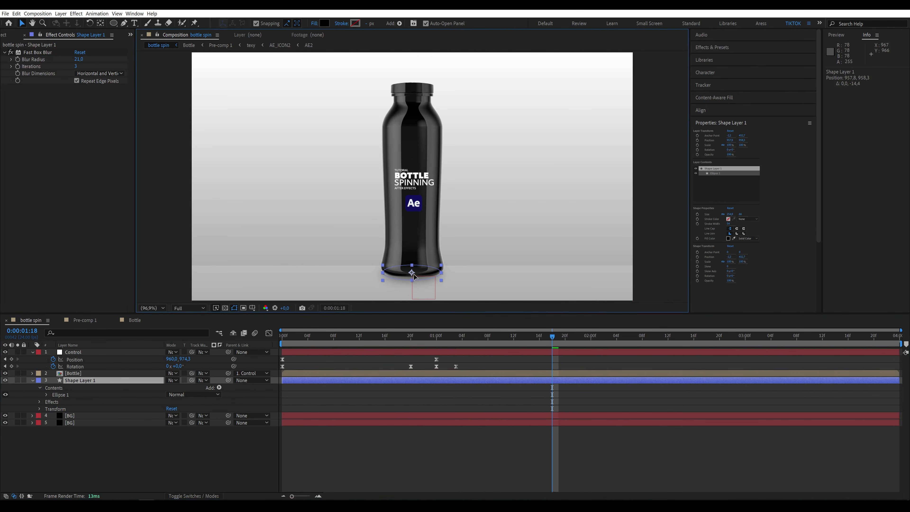
pyautogui.click(111, 383)
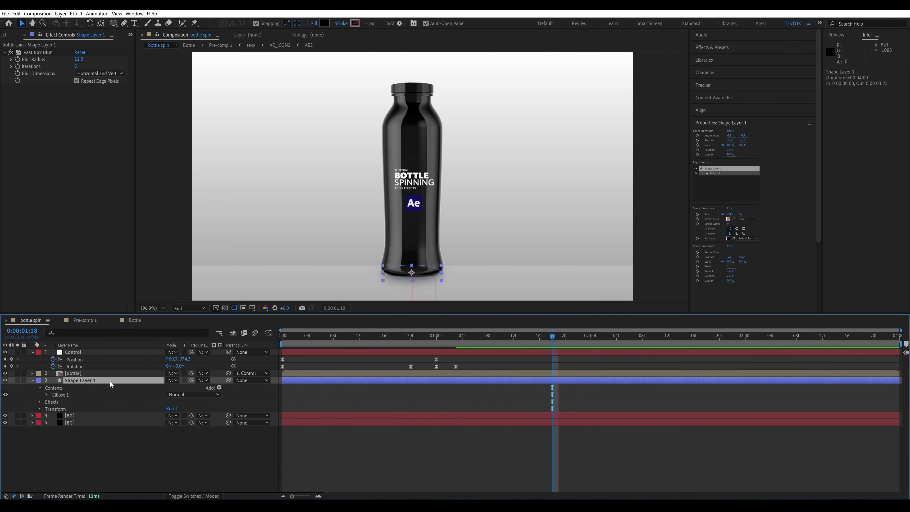
pyautogui.press('p')
pyautogui.click(211, 410)
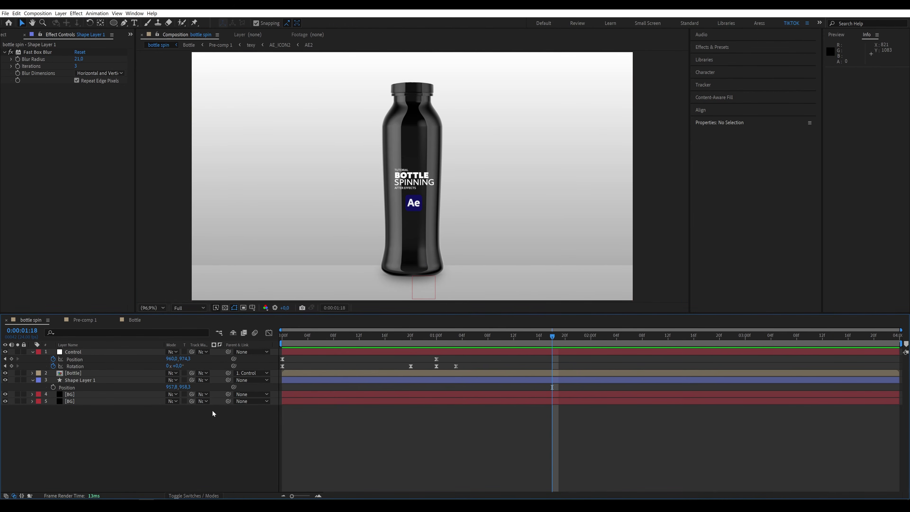
# - Add a second null object, link its Position to the Control null's Position, and scrub the timeline to check the motion
pyautogui.rightClick(212, 411)
pyautogui.moveTo(227, 413)
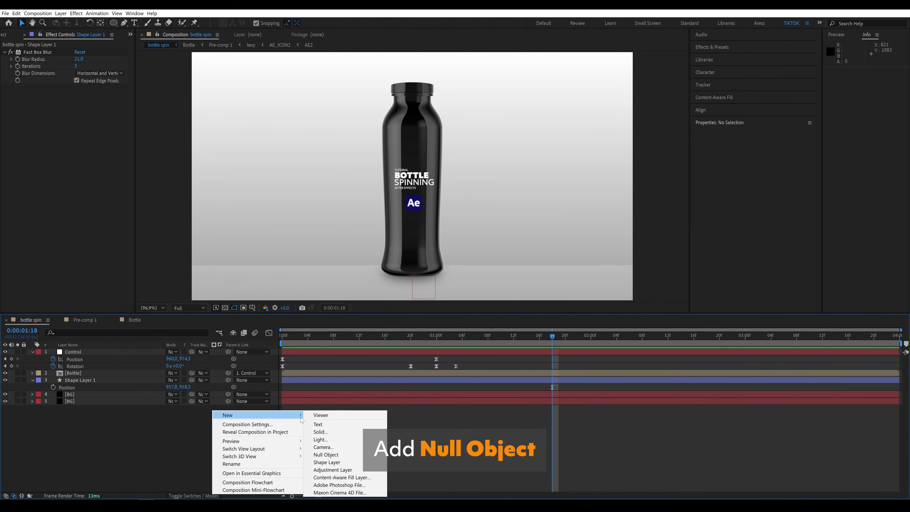
pyautogui.click(325, 455)
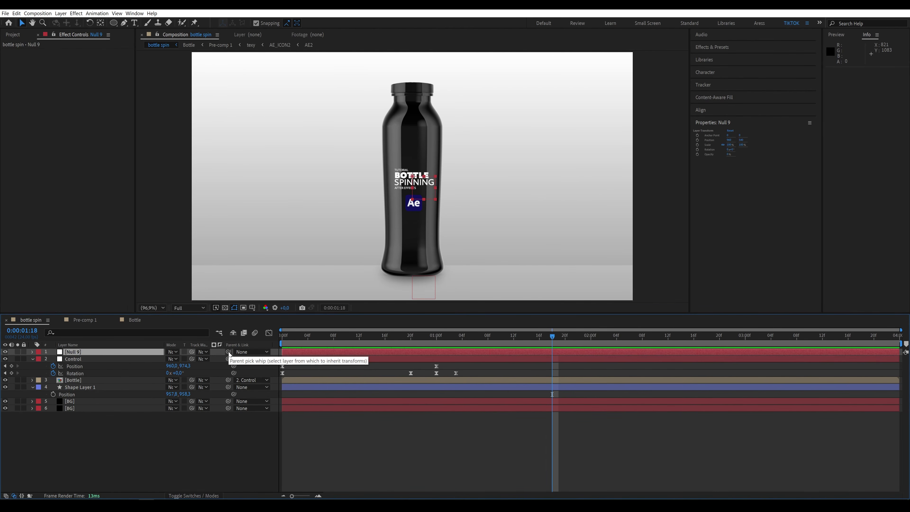
pyautogui.press('p')
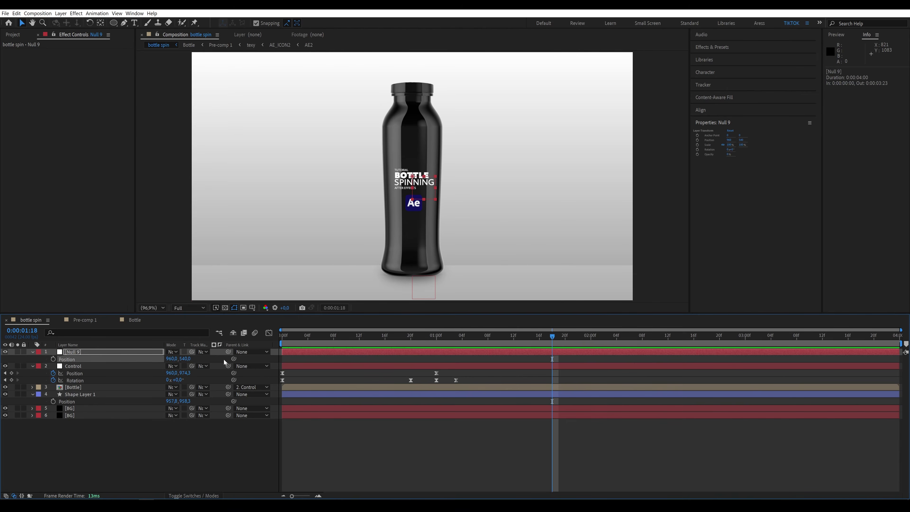
pyautogui.moveTo(233, 358); pyautogui.dragTo(74, 373)
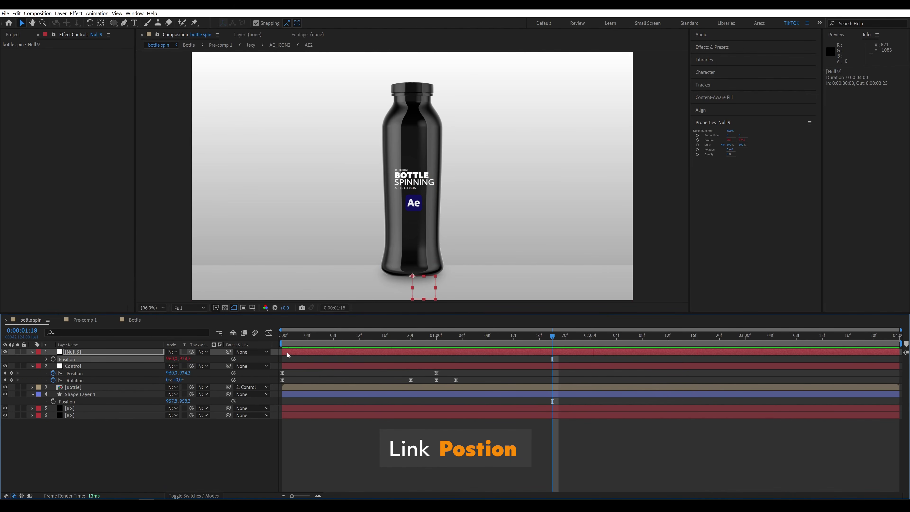
pyautogui.moveTo(296, 340); pyautogui.dragTo(436, 347)
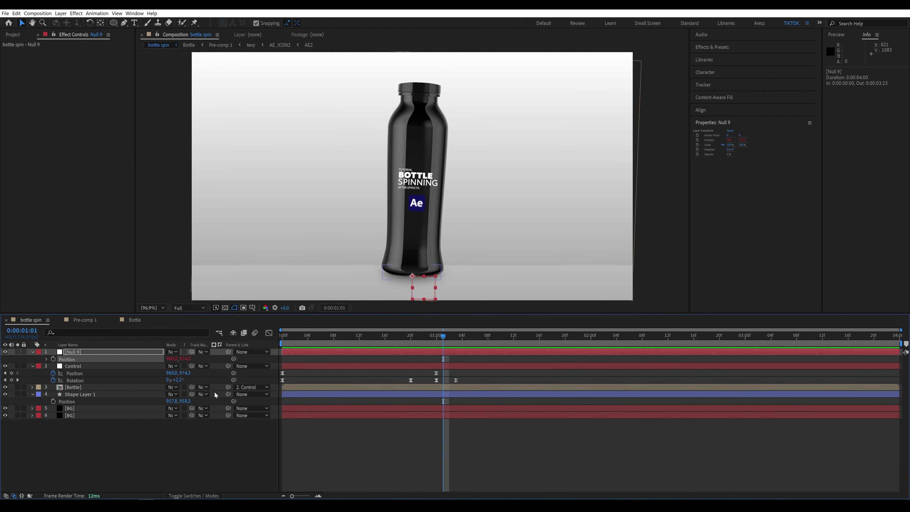
# - Parent the shadow shape layer to the new null and preview the animation from the start
pyautogui.click(134, 394)
pyautogui.moveTo(229, 396); pyautogui.dragTo(115, 354)
pyautogui.click(339, 382)
pyautogui.moveTo(365, 334); pyautogui.dragTo(262, 341)
pyautogui.press('space')
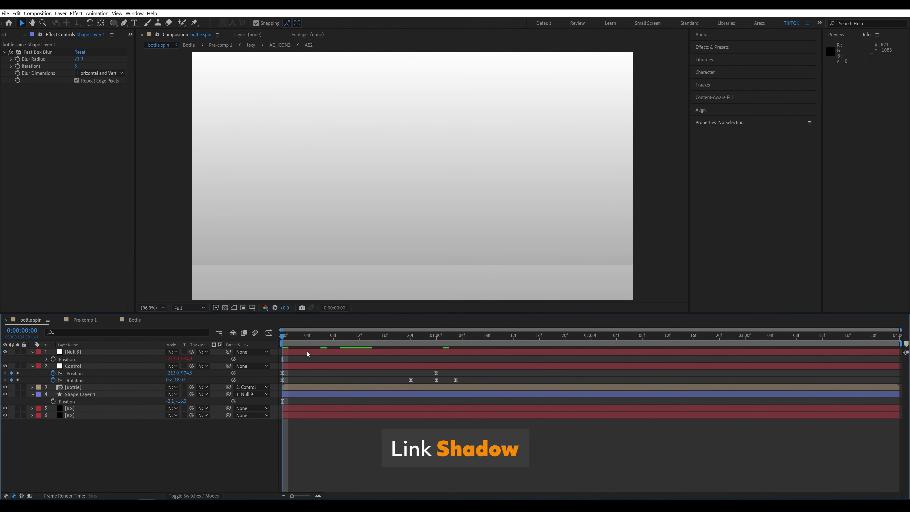